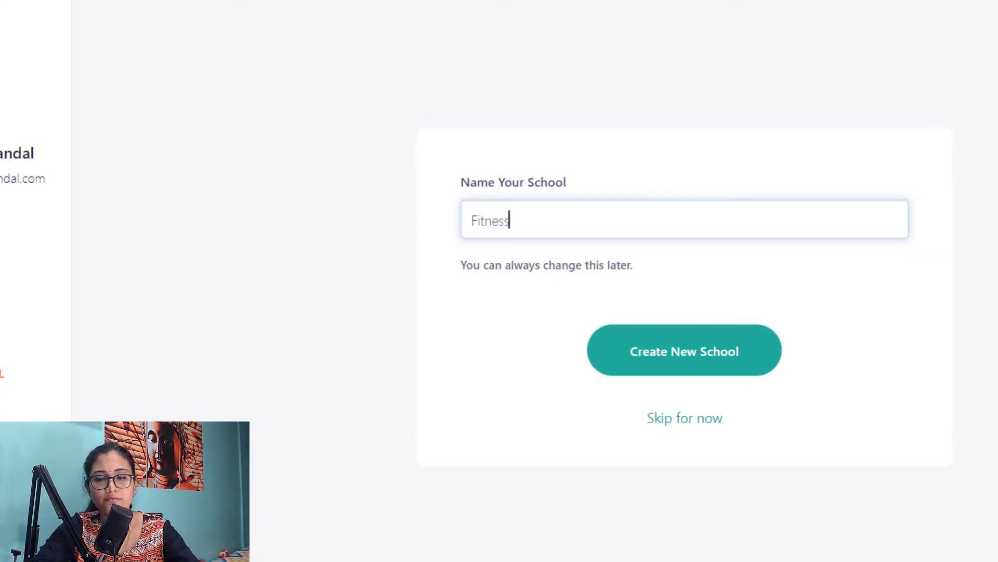
Name the new school "Fiat to fit" and create it
key("BackSpace")
key("BackSpace")
key("BackSpace")
type("iat")
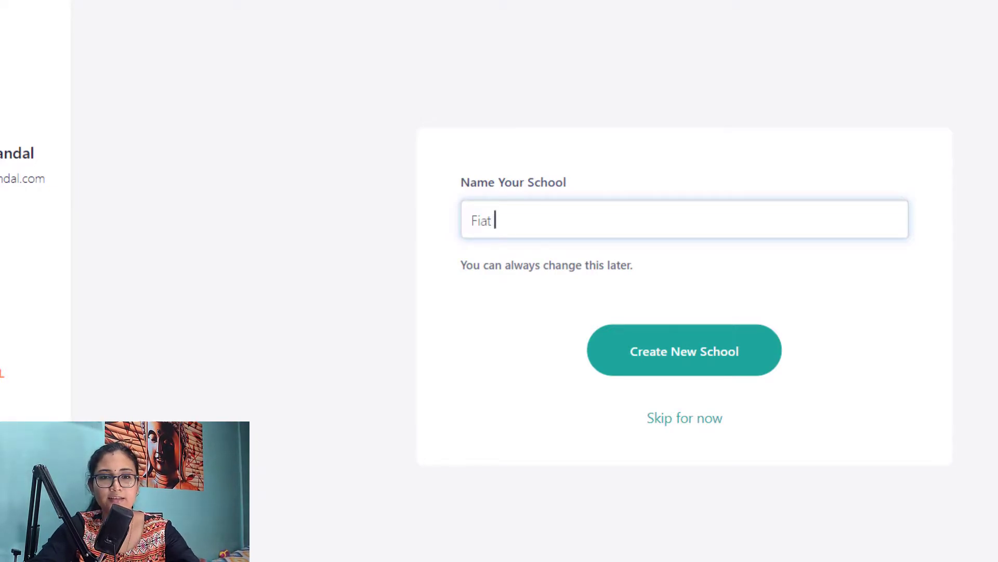
type(" to fit")
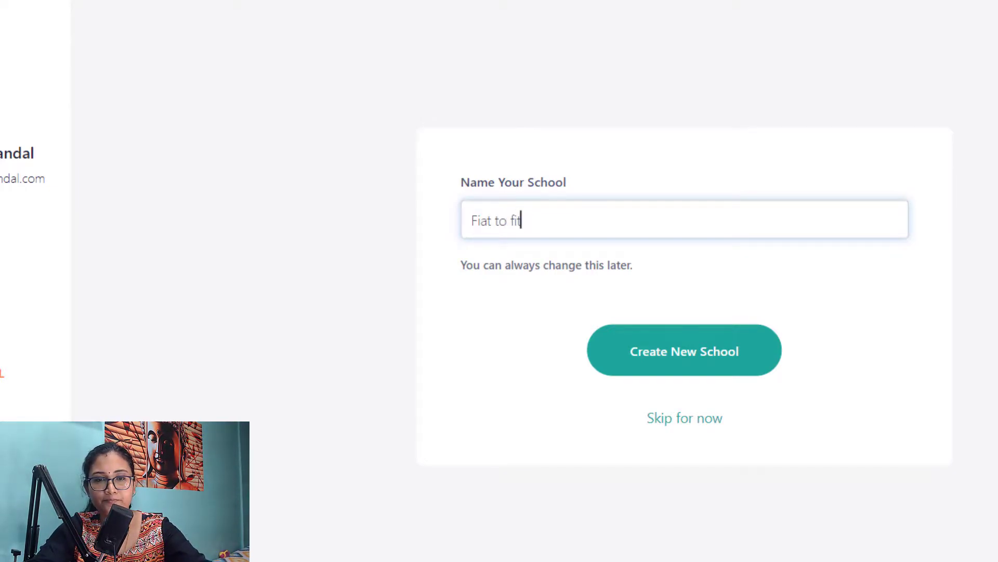
left_click(755, 376)
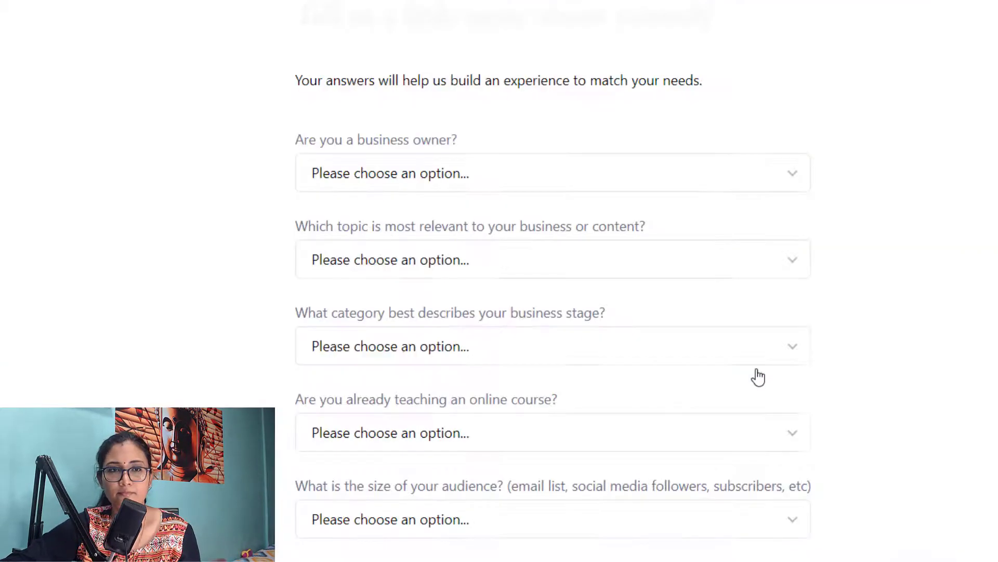
Answer that you work on your business full-time and primarily identify as a Coach or Tutor
left_click(384, 178)
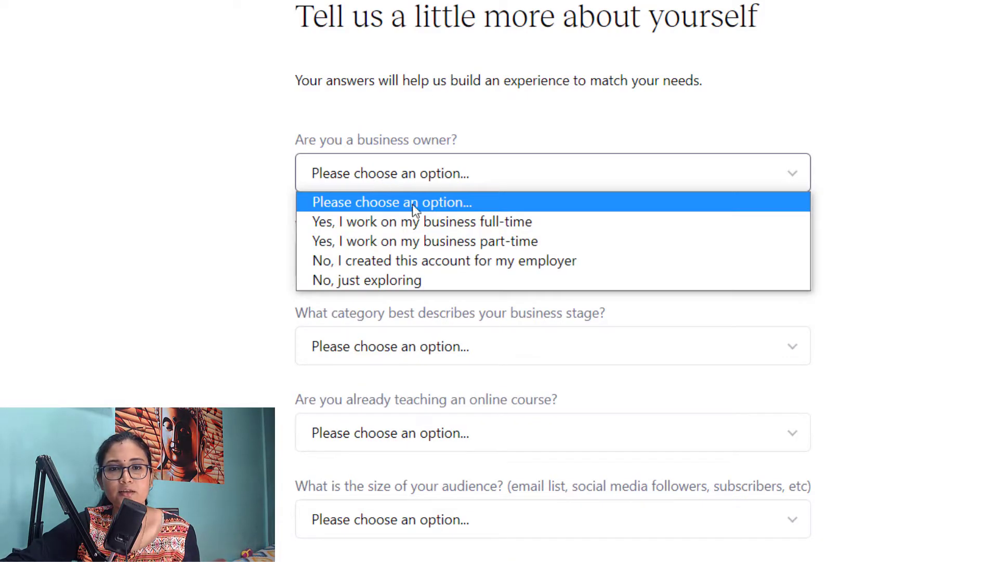
left_click(426, 227)
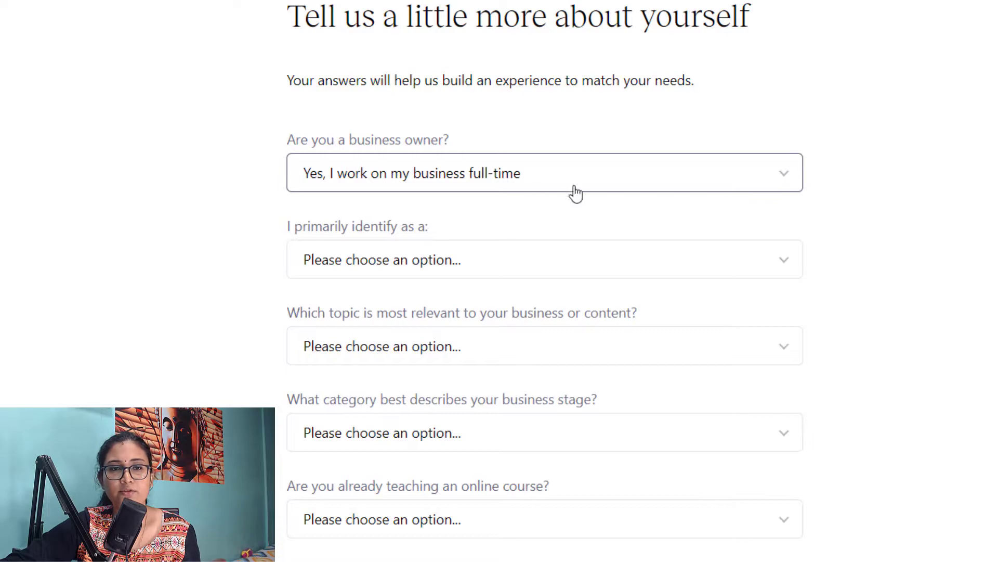
left_click(423, 274)
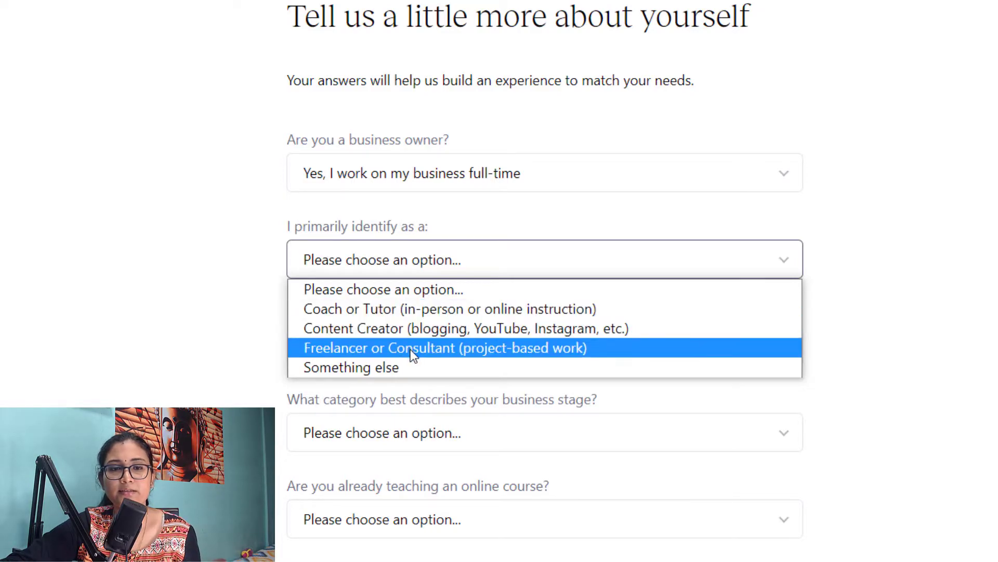
left_click(408, 308)
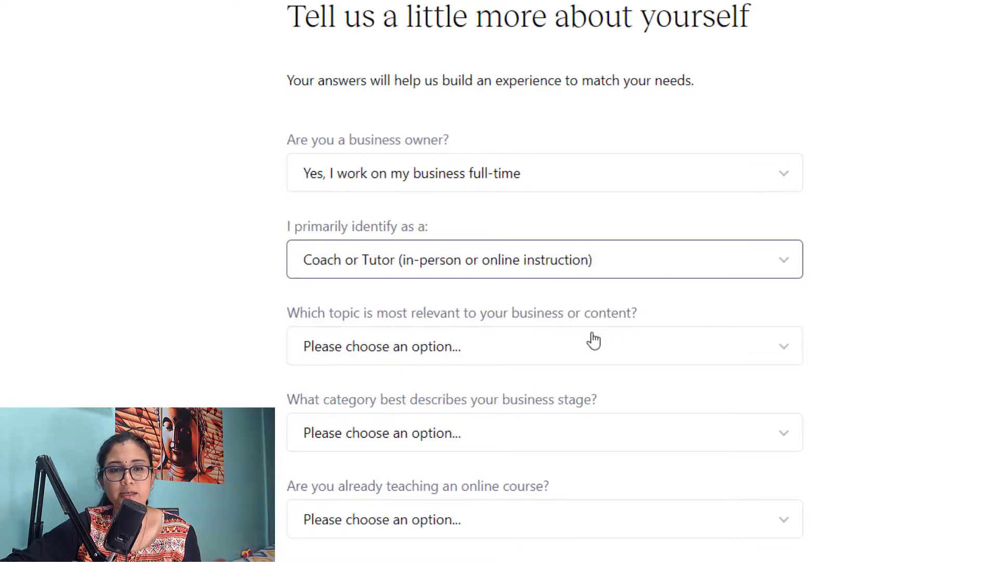
Set the business topic to Fitness & Nutrition and the business stage to "I prefer not to answer"
left_click(381, 358)
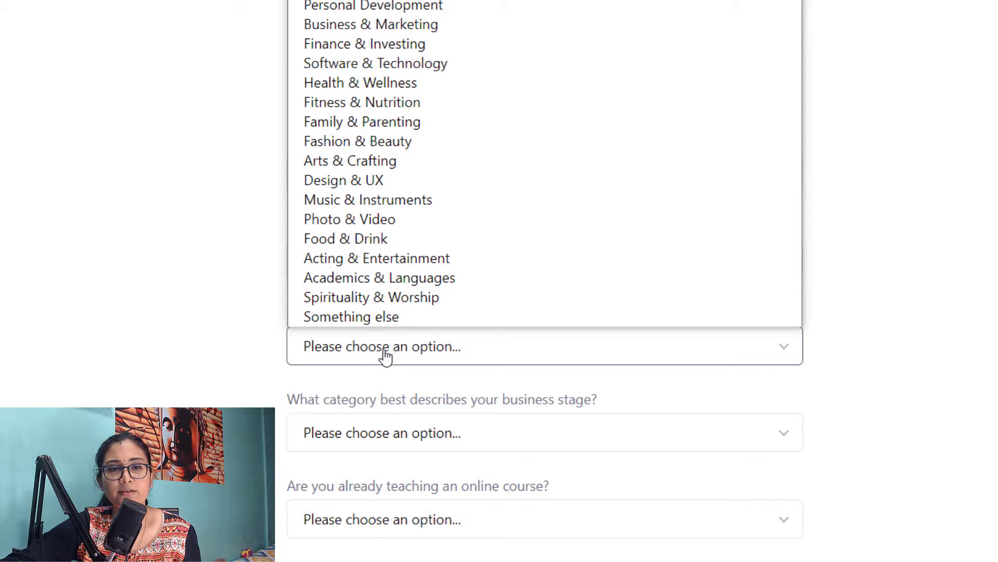
left_click(353, 104)
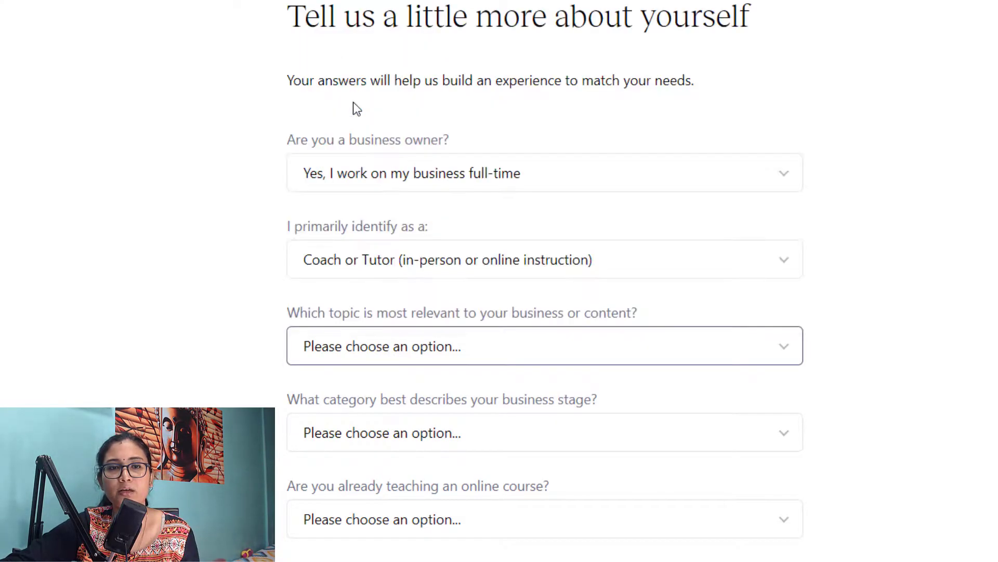
left_click(400, 440)
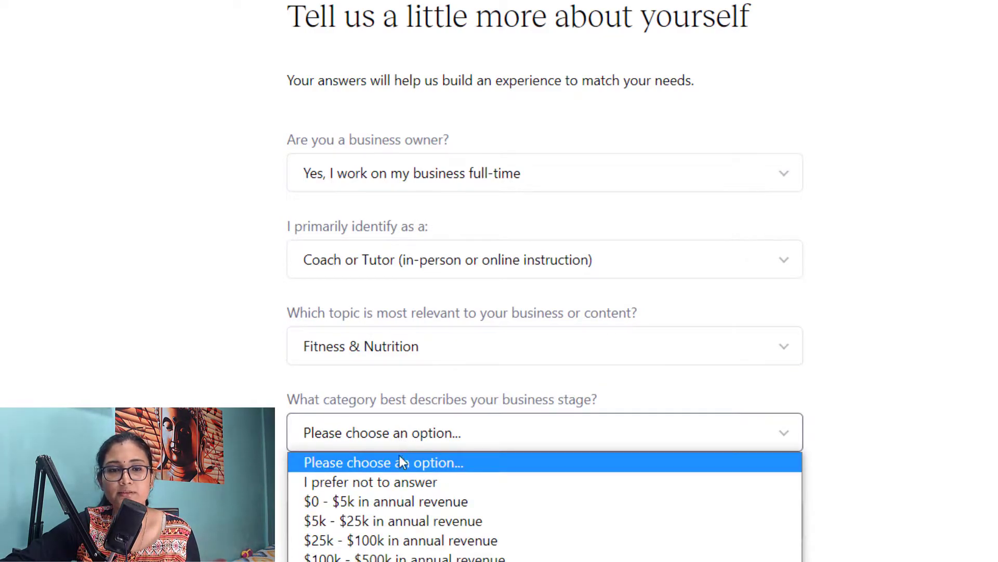
left_click(403, 486)
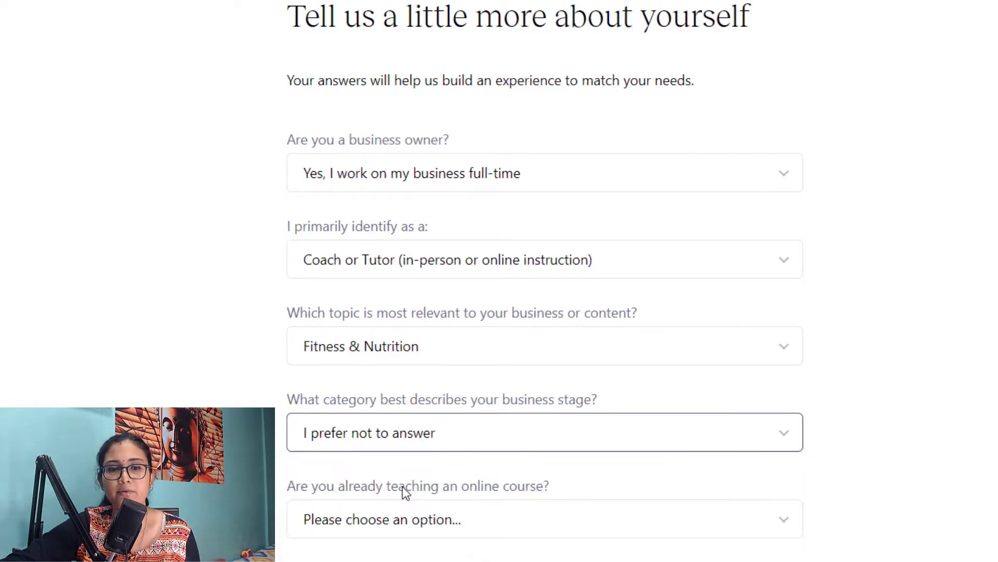
Set the online teaching status to "I'm just getting started sharing my knowledge" and the audience size to 100 - 1,000 people
scroll(403, 486, "down", 2)
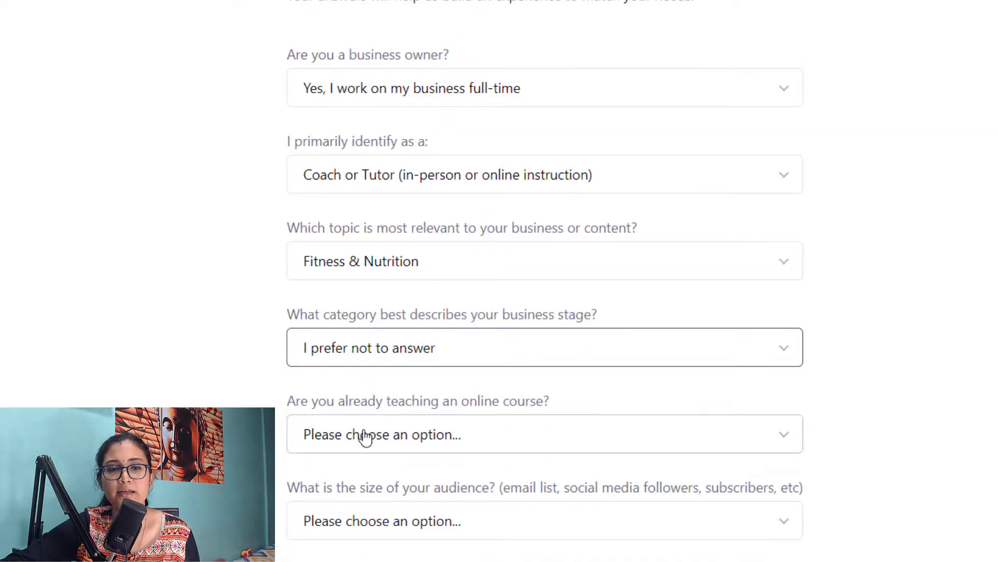
left_click(431, 442)
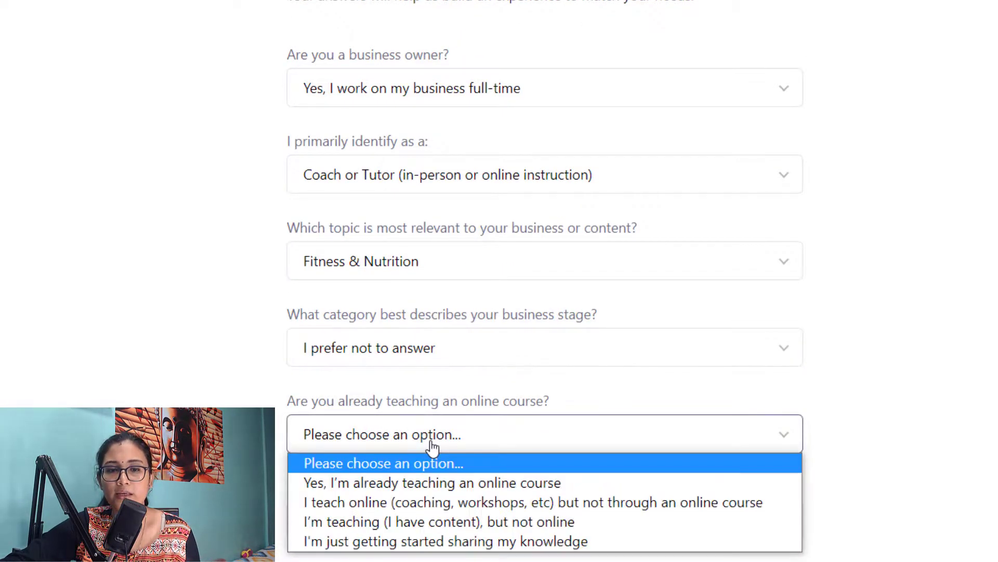
left_click(443, 520)
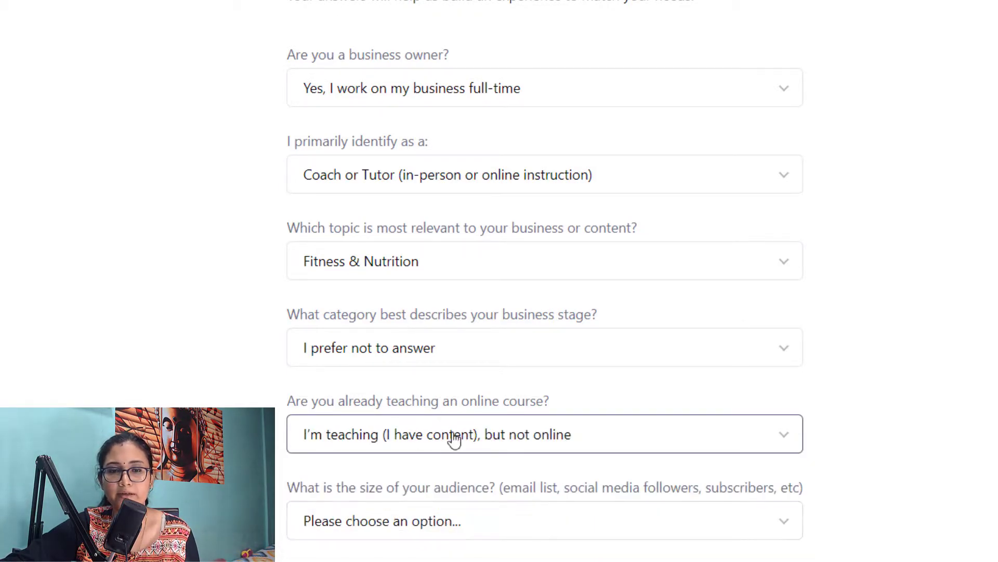
left_click(419, 437)
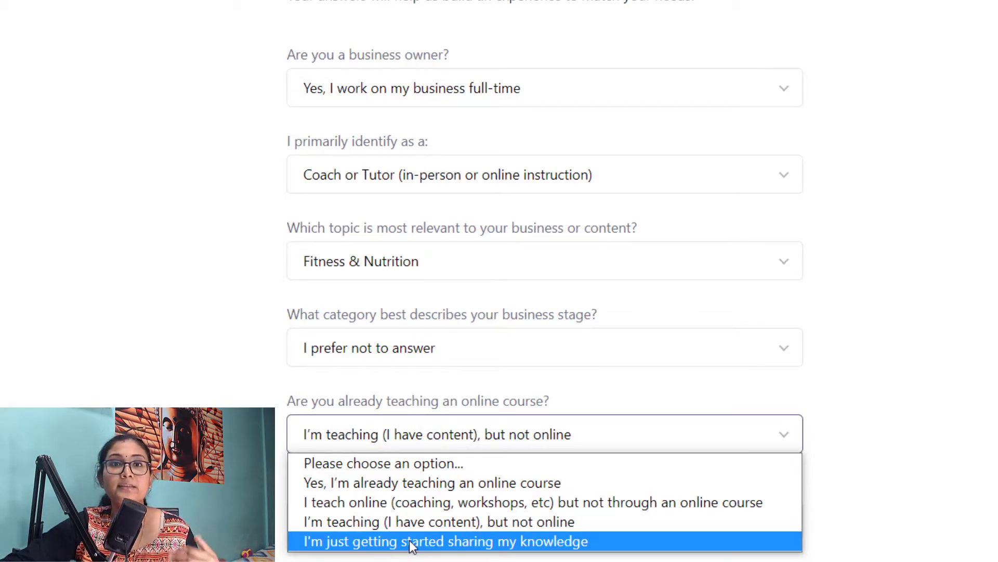
left_click(651, 540)
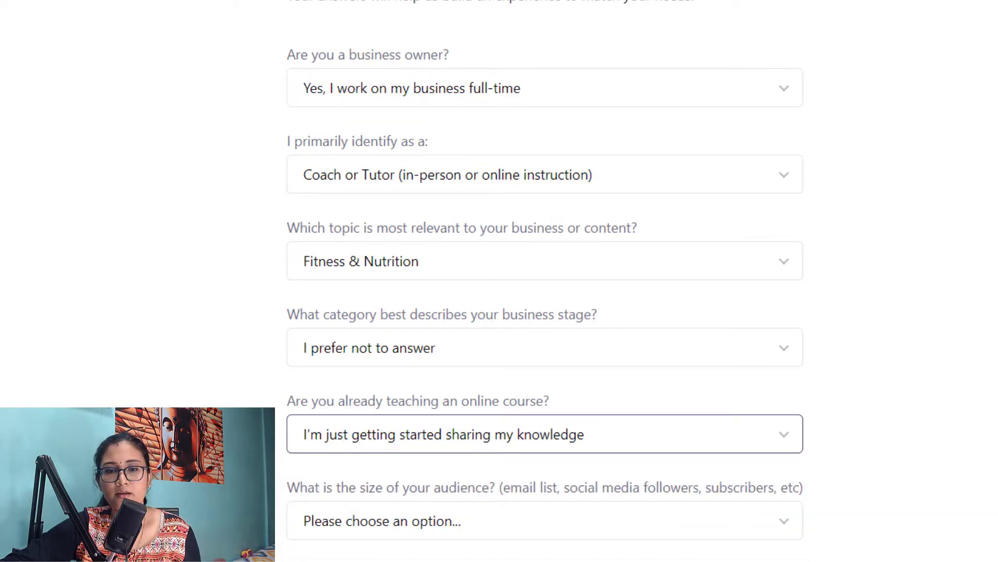
left_click(454, 536)
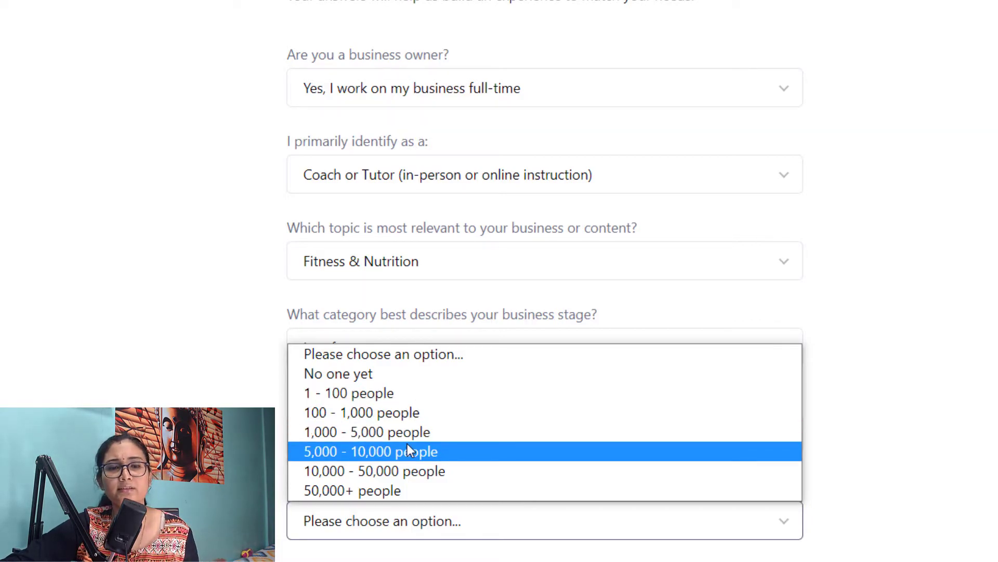
left_click(392, 414)
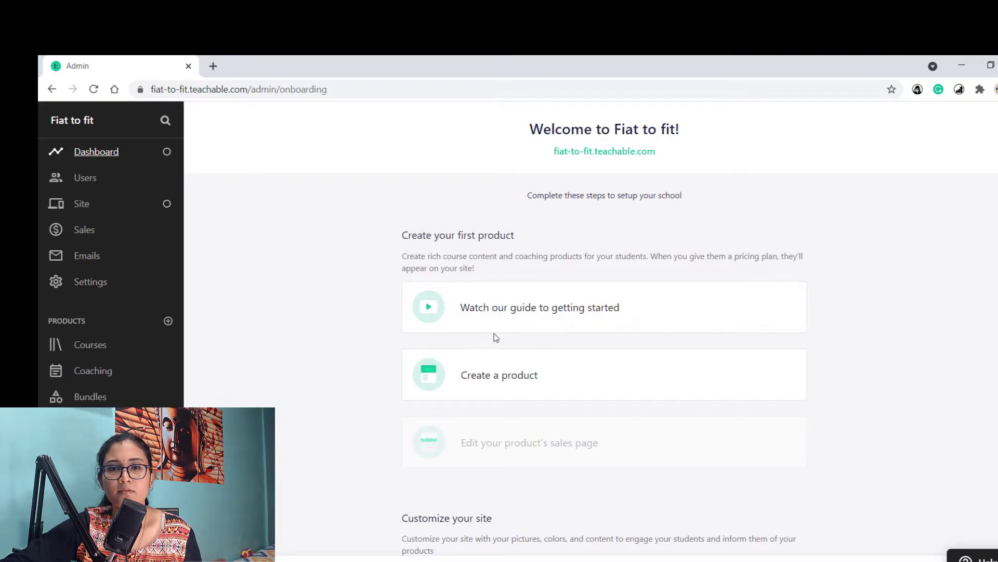
Start creating the school's first product as a Course
left_click(523, 381)
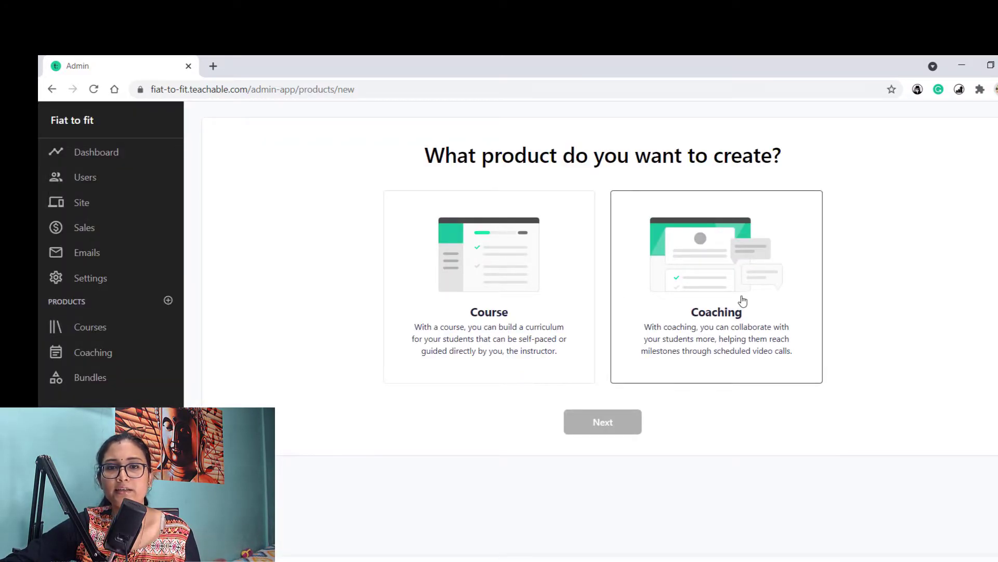
left_click(502, 300)
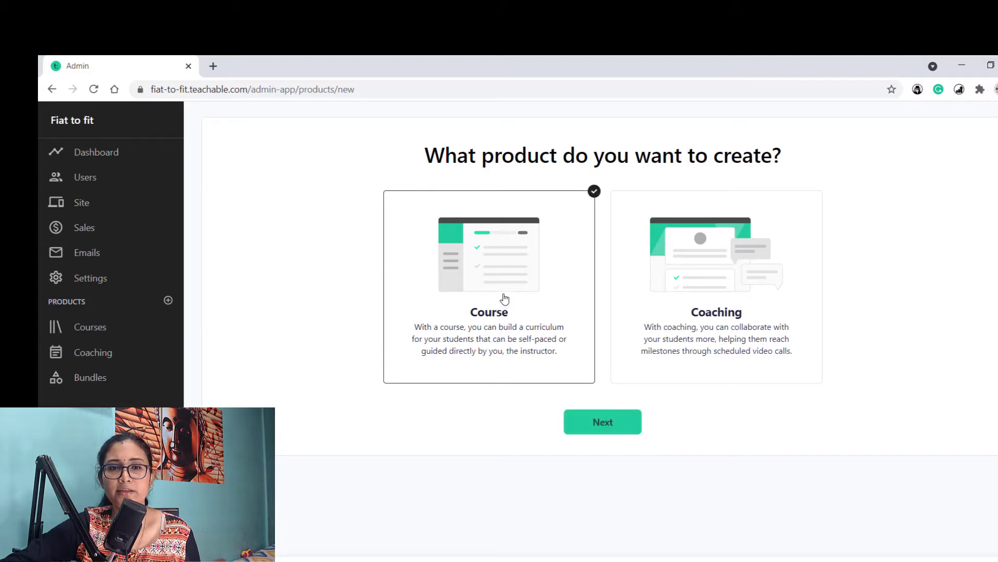
left_click(588, 425)
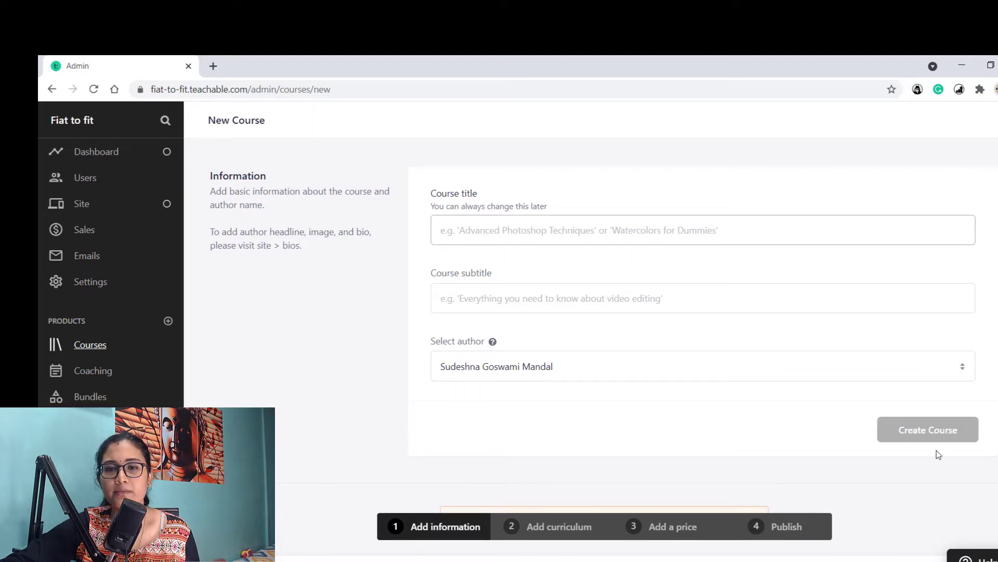
Create the course with the title "Fat to fit blueprint" and the subtitle "Feel happy"
scroll(937, 453, "down", 1)
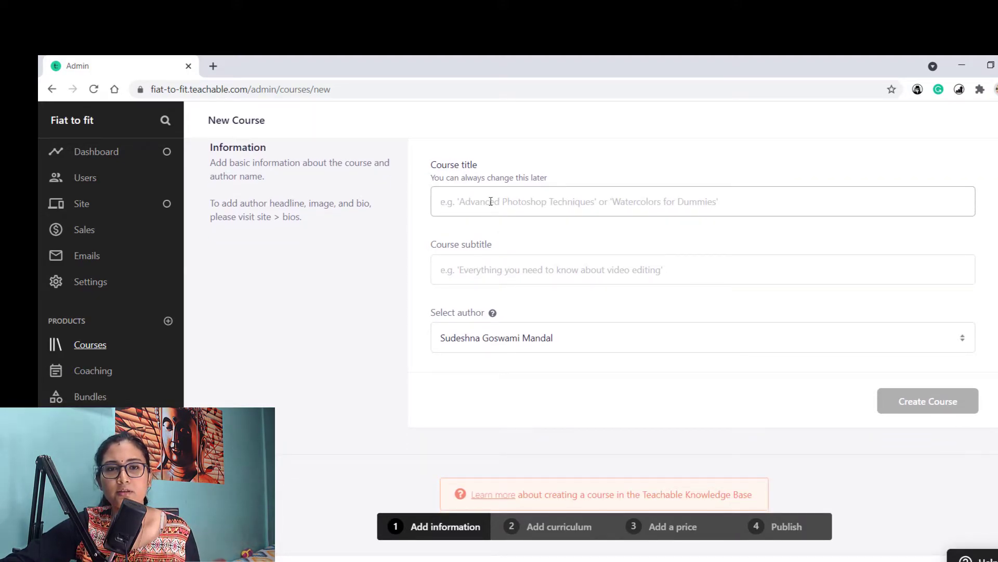
type("Fat to fit blueprint")
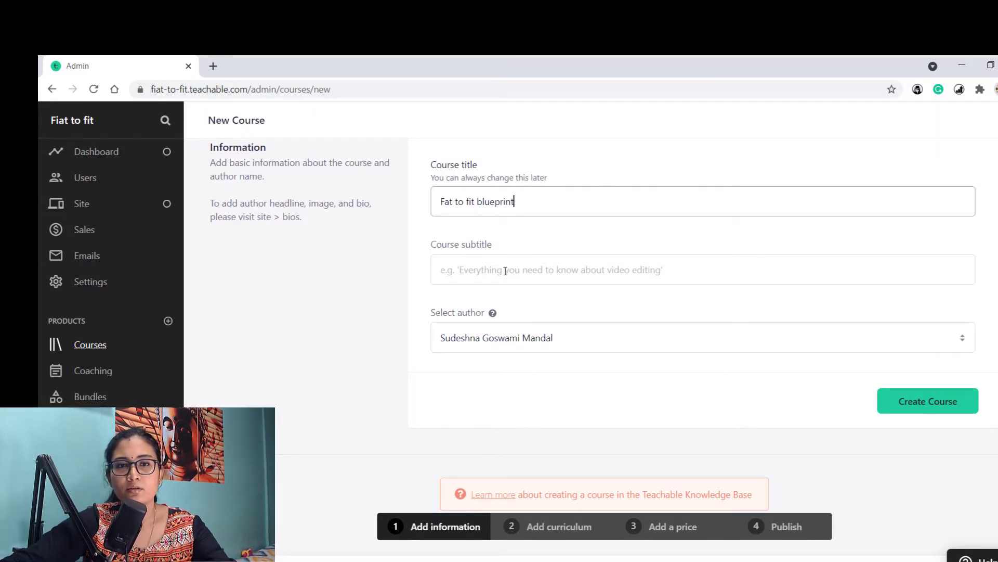
left_click(506, 271)
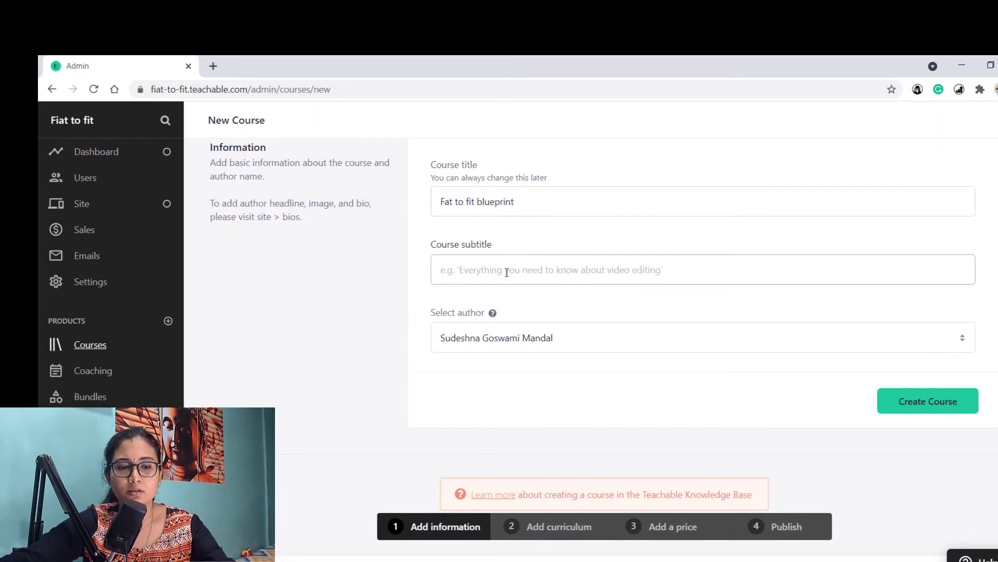
type("Fee")
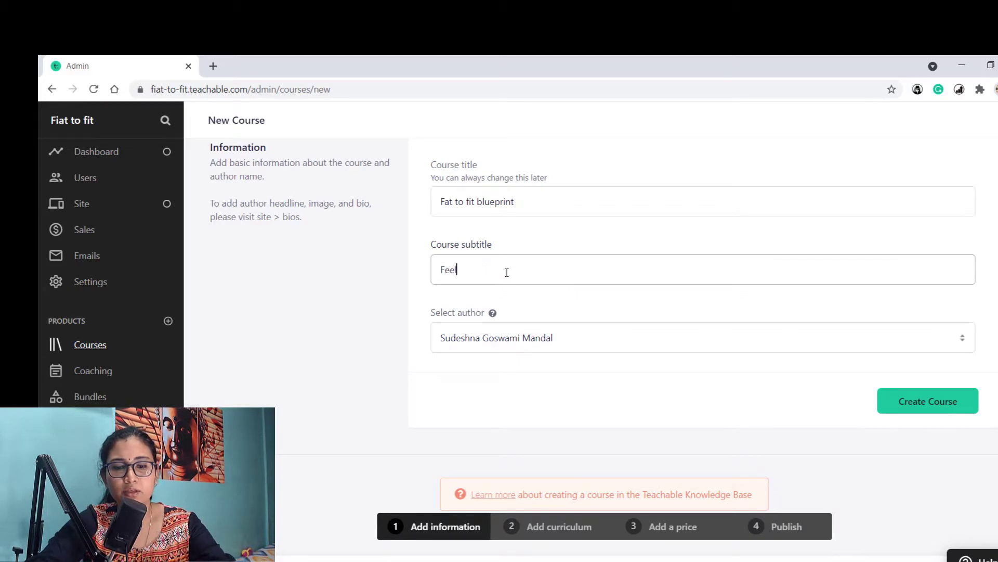
type("l happy")
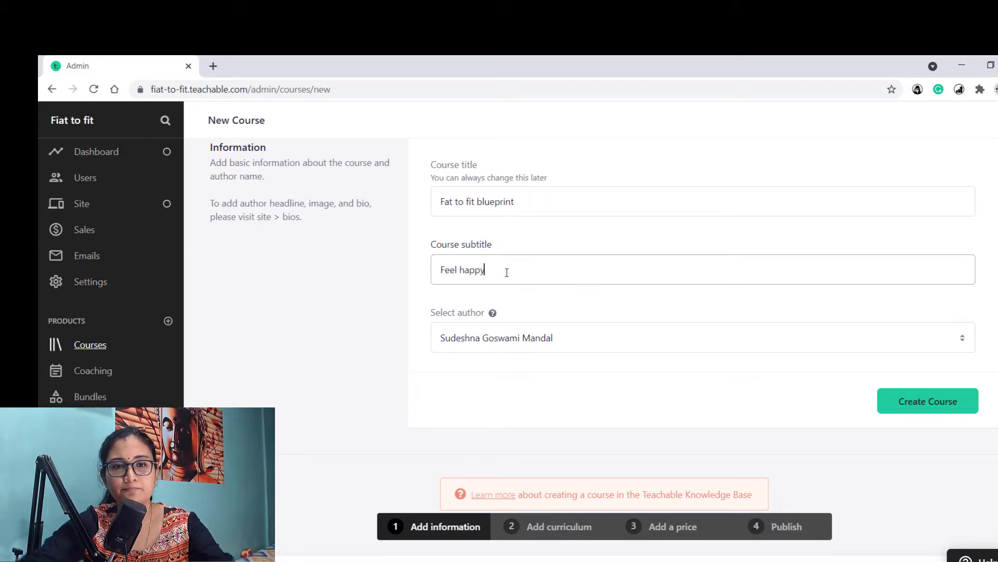
left_click(942, 397)
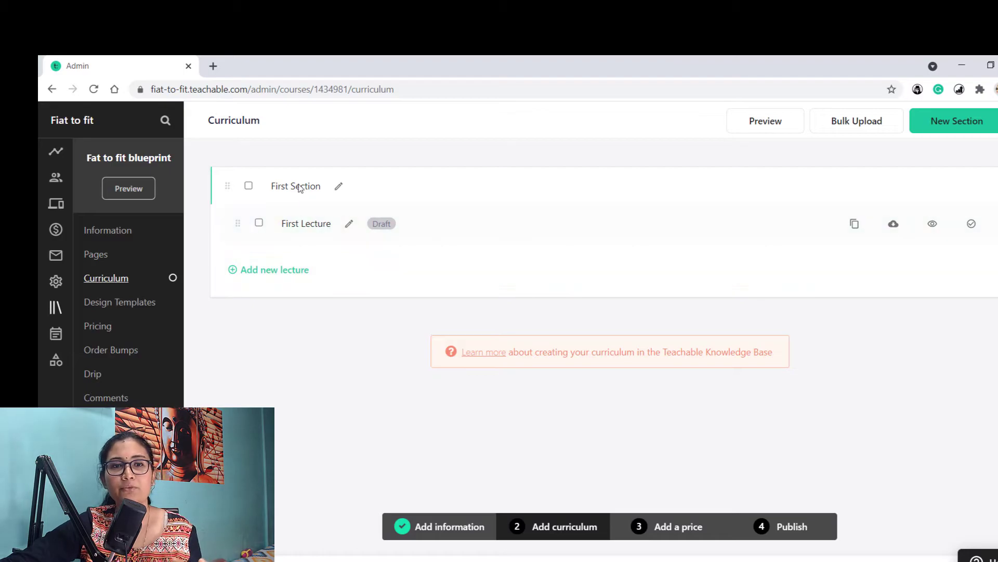
Rename the first section of the curriculum to "Day 1"
left_click(339, 187)
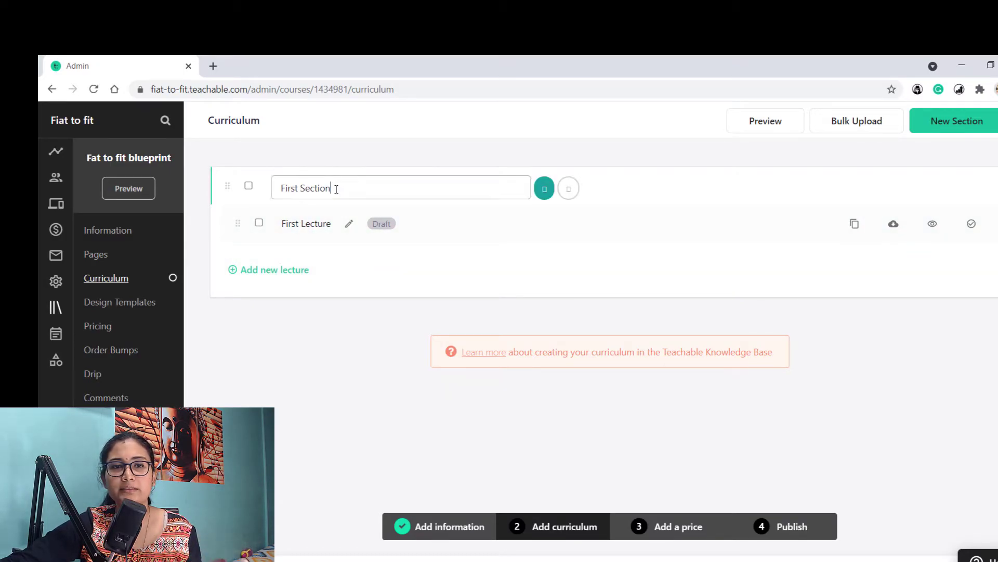
left_click_drag(269, 190, 239, 190)
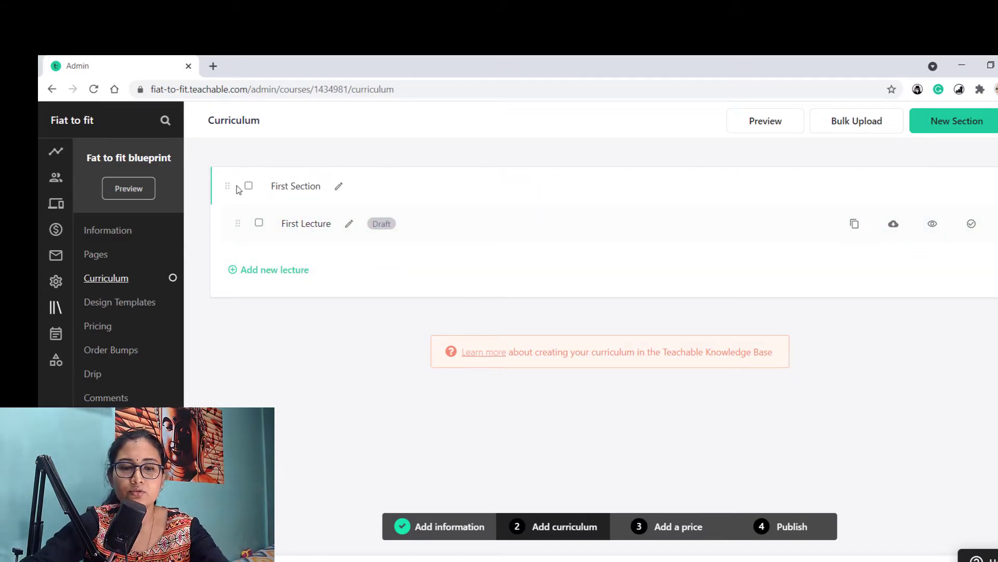
type("Da")
type("y")
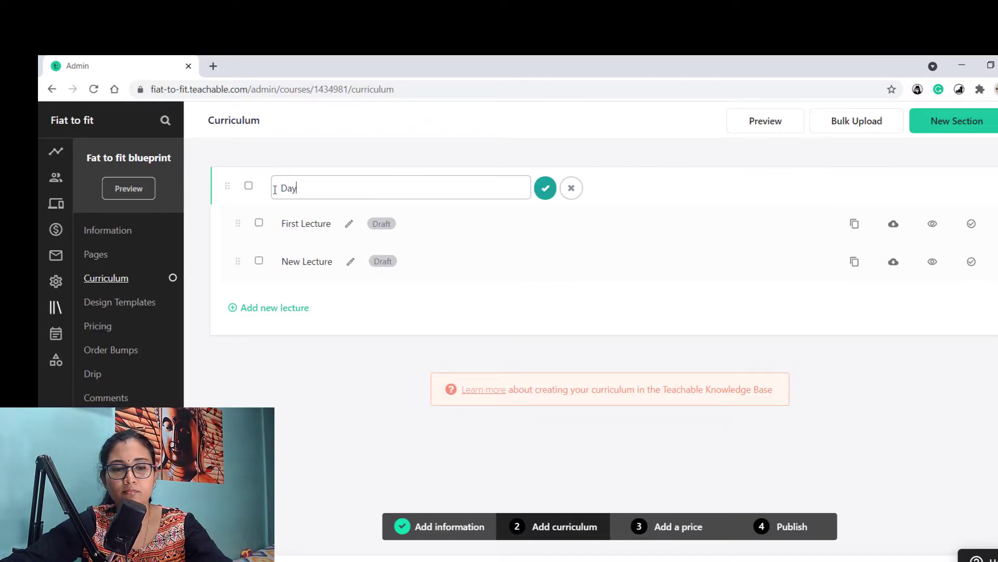
type(" 1")
left_click(545, 187)
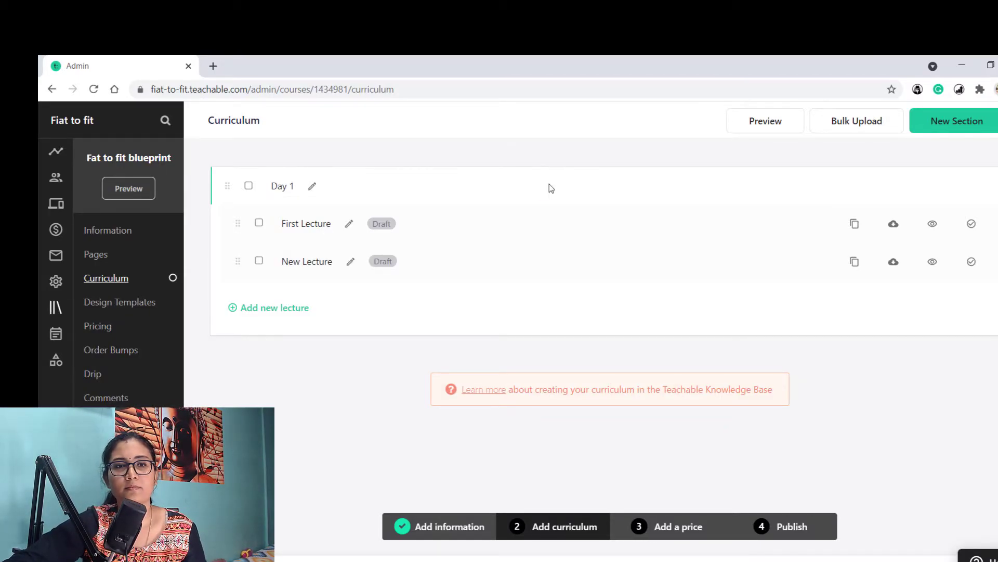
Open First Lecture in the Day 1 section to view its content options, and return to the school dashboard
left_click(349, 225)
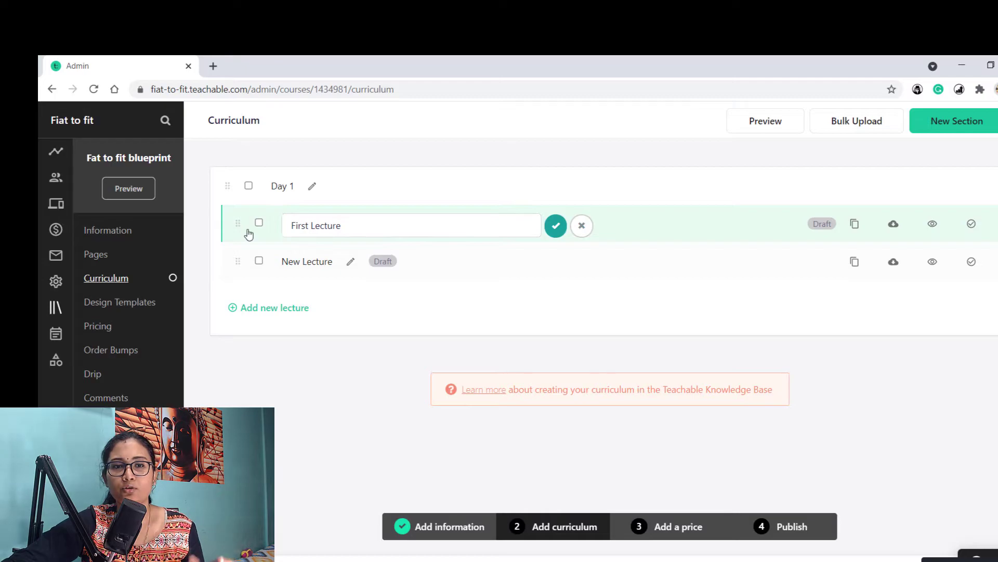
key("Return")
left_click(296, 230)
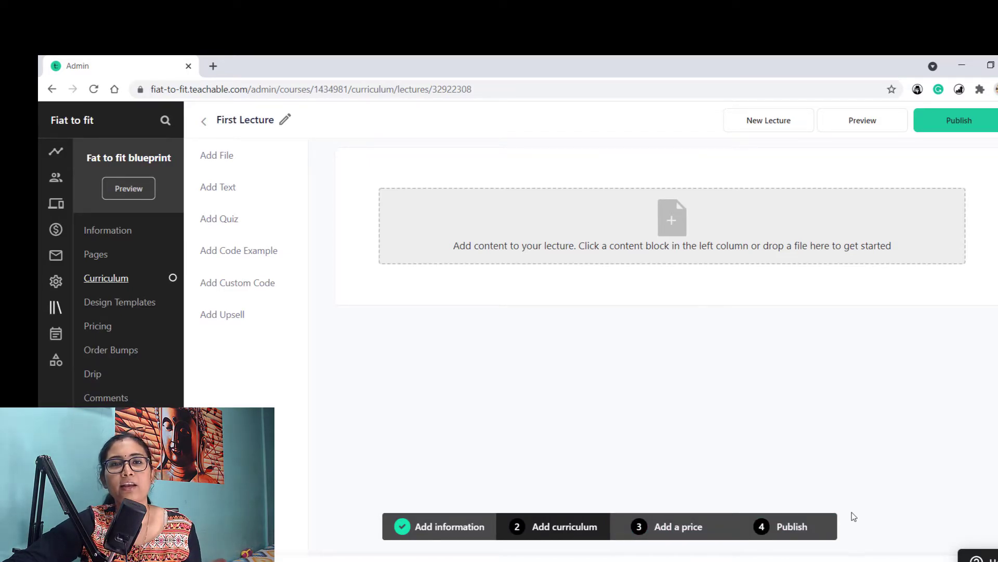
left_click(61, 182)
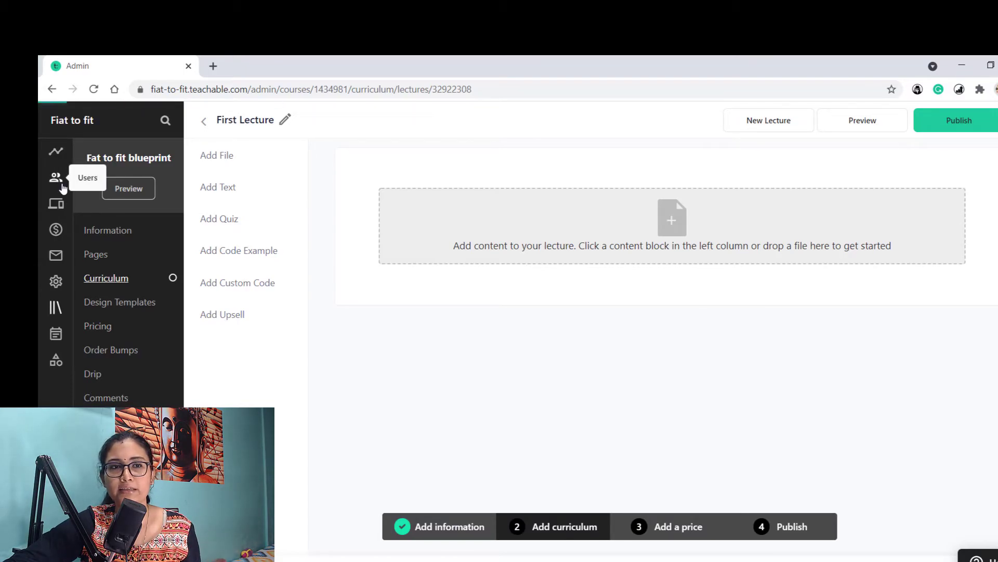
left_click(57, 154)
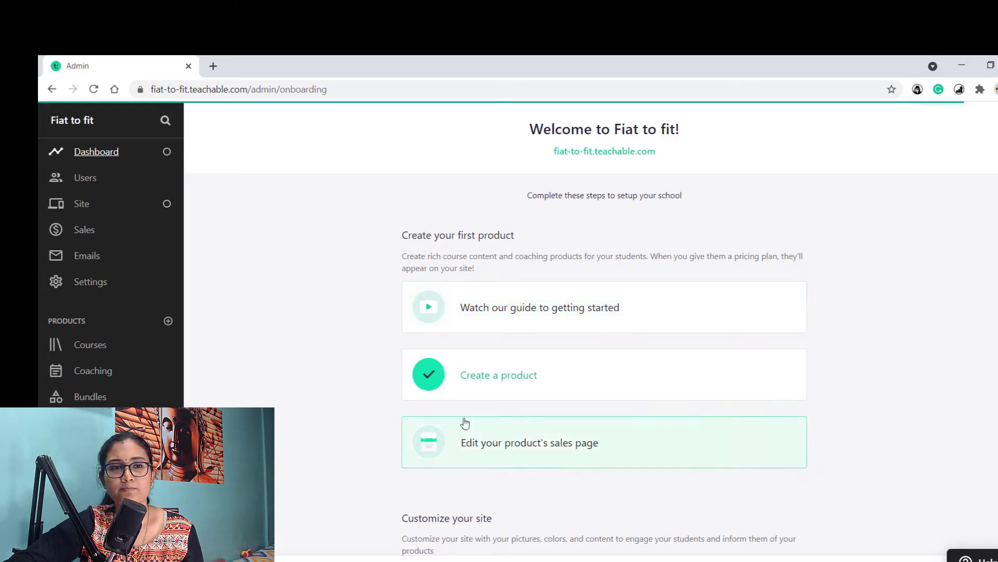
Open the school's Homepage from the setup checklist for editing and look through its page blocks
scroll(628, 464, "down", 4)
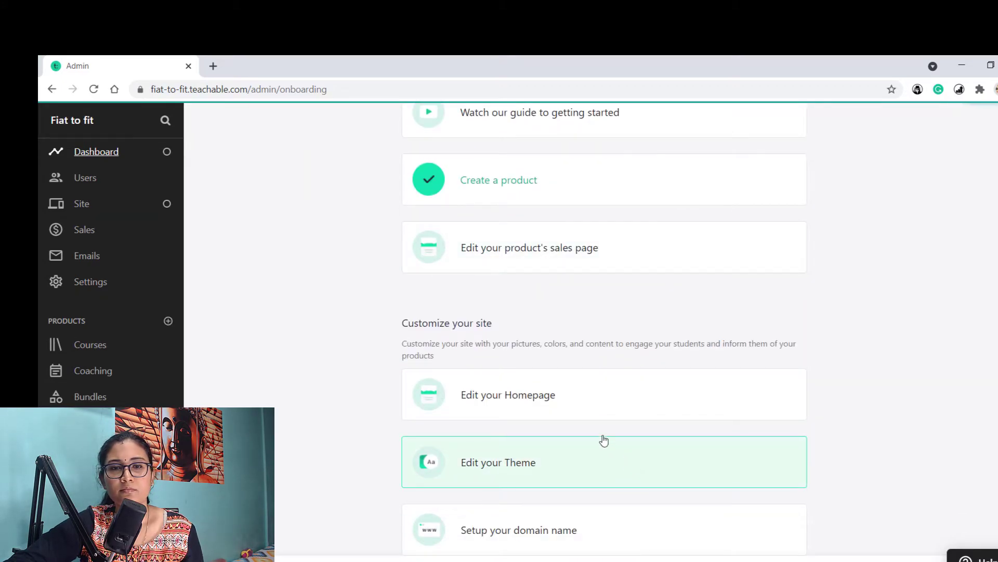
scroll(602, 440, "down", 2)
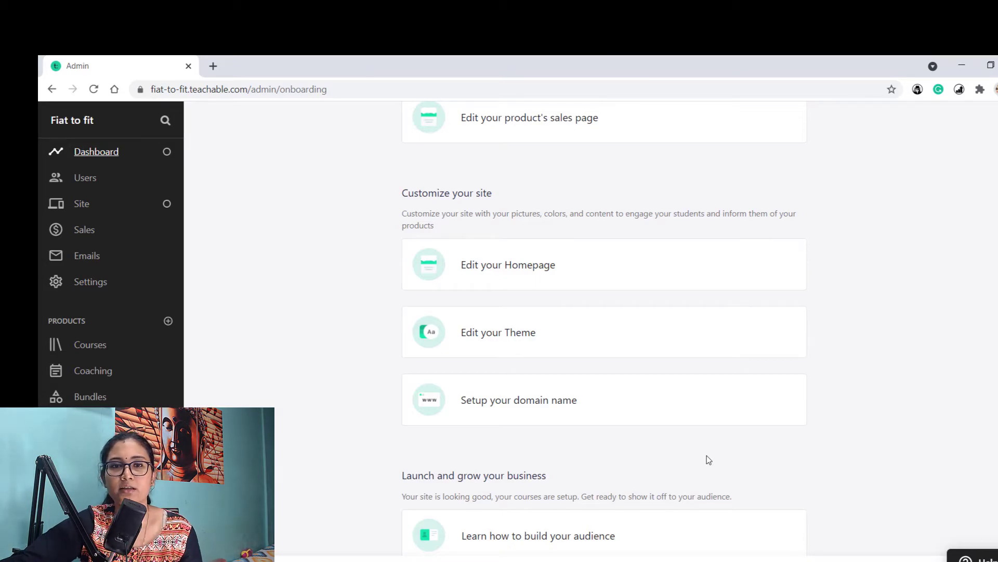
left_click(530, 265)
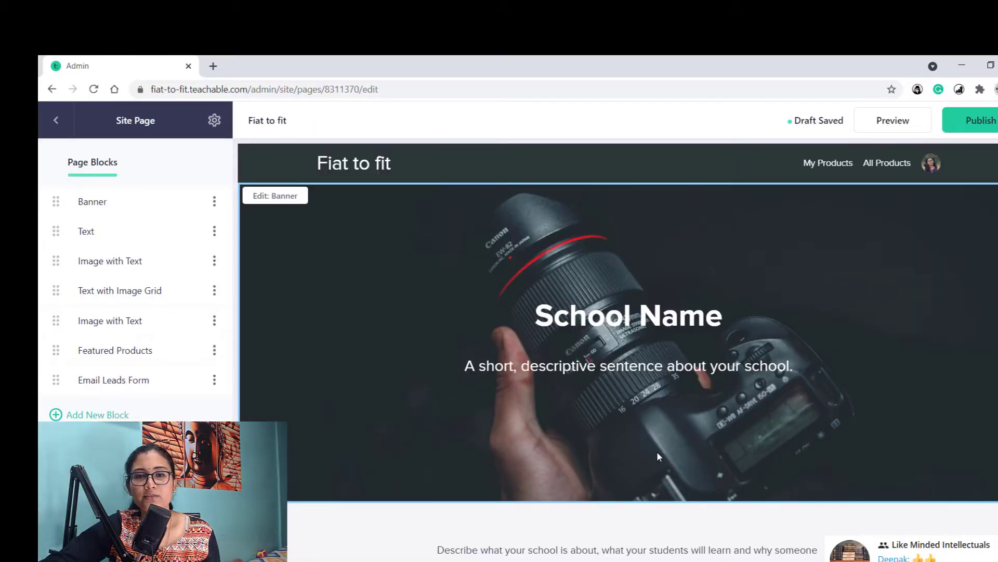
scroll(657, 451, "down", 10)
scroll(657, 457, "down", 10)
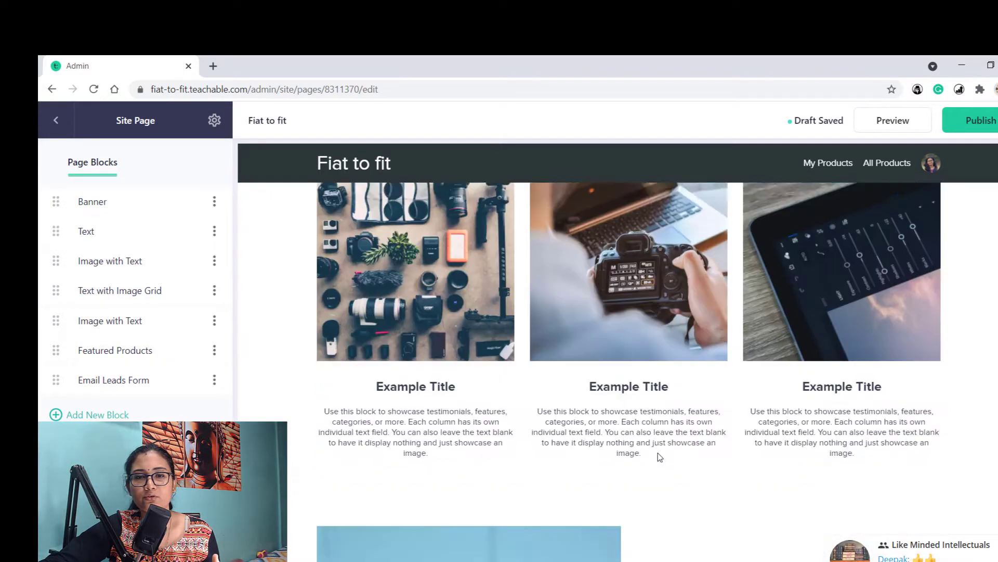
scroll(432, 367, "up", 4)
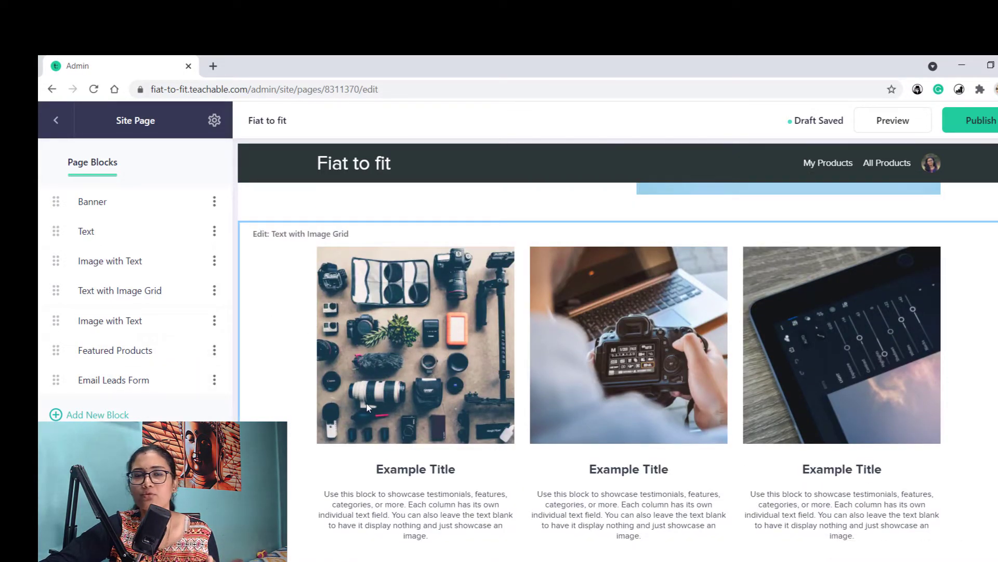
Open the Text with Image Grid block to view its content options, and leave the homepage editor
left_click(403, 514)
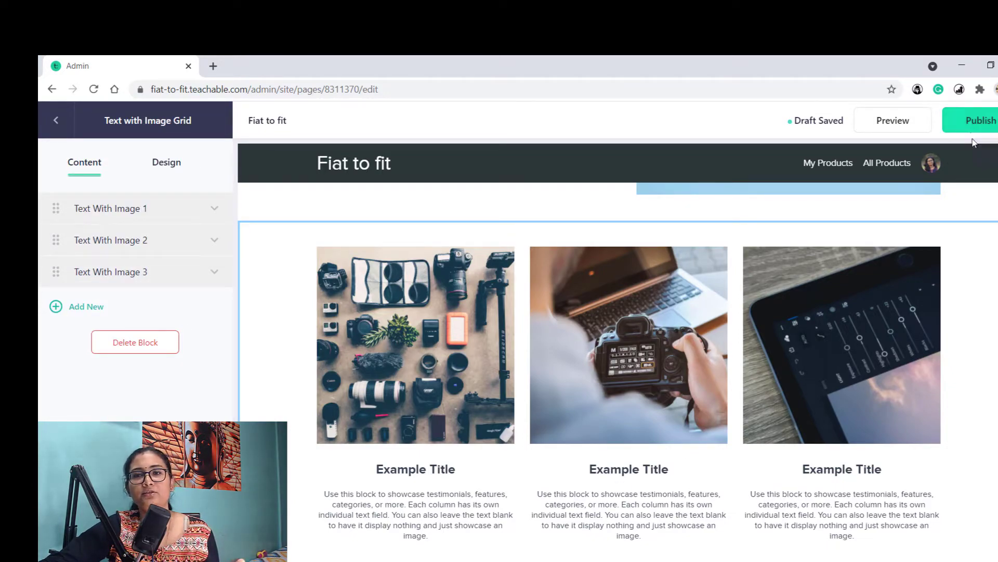
left_click(59, 122)
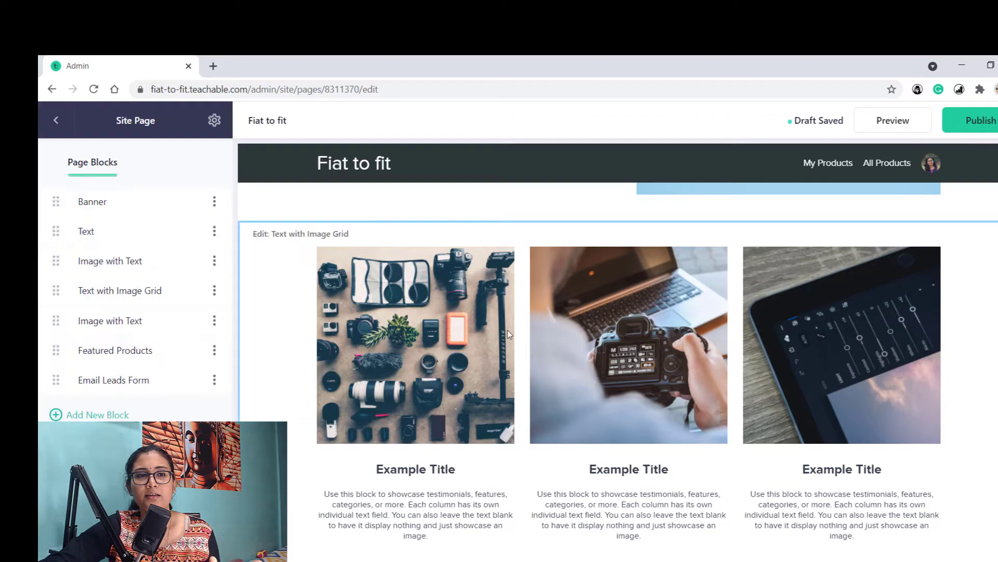
left_click(64, 127)
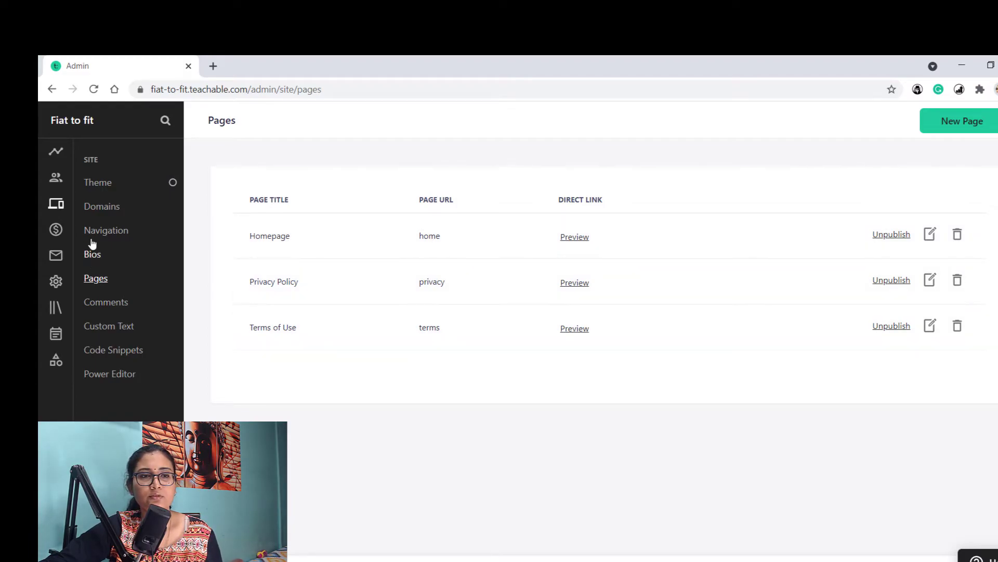
Apply the blue and pink preset color palette to the site theme and save the colors
left_click(98, 185)
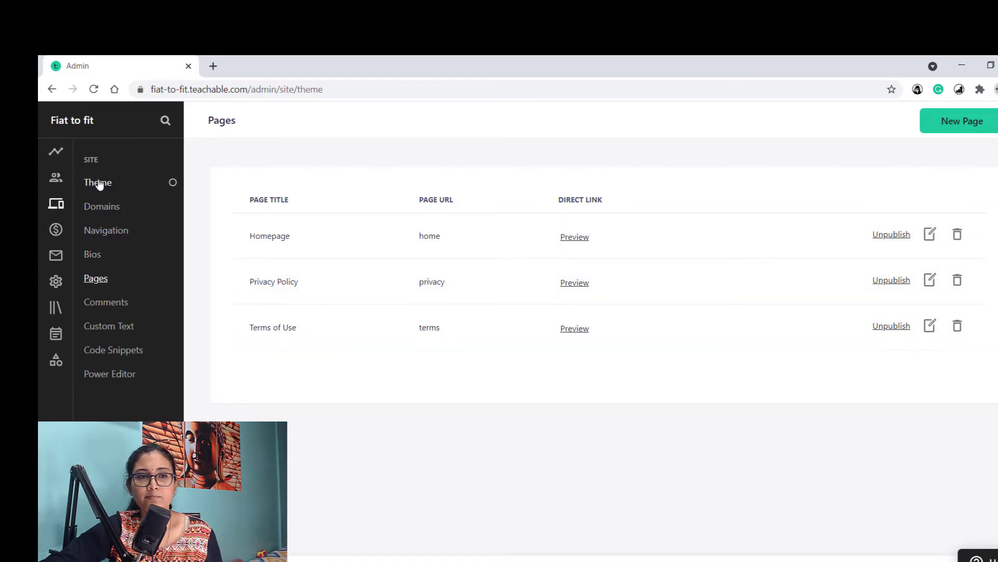
scroll(572, 348, "down", 4)
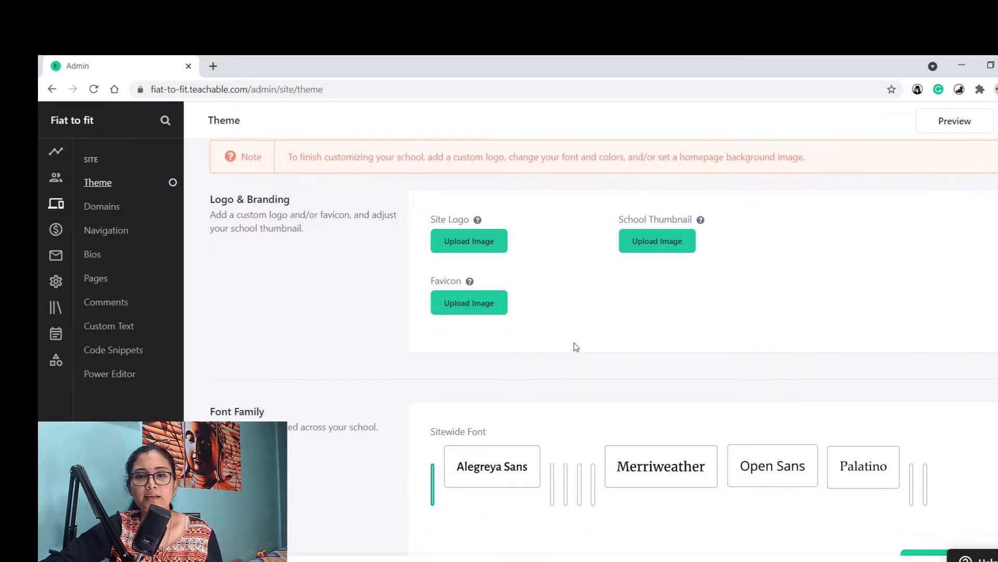
scroll(698, 397, "down", 4)
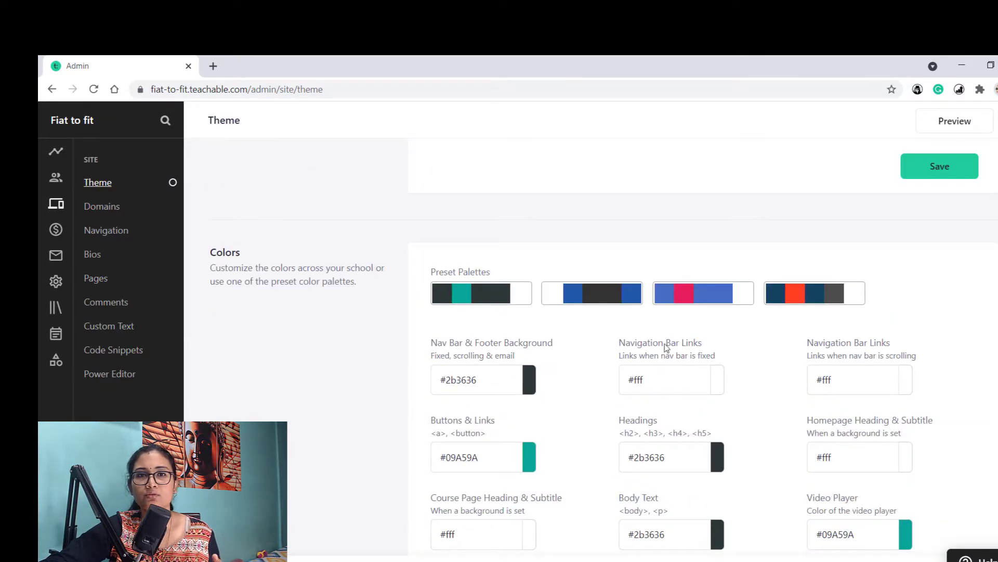
left_click(805, 296)
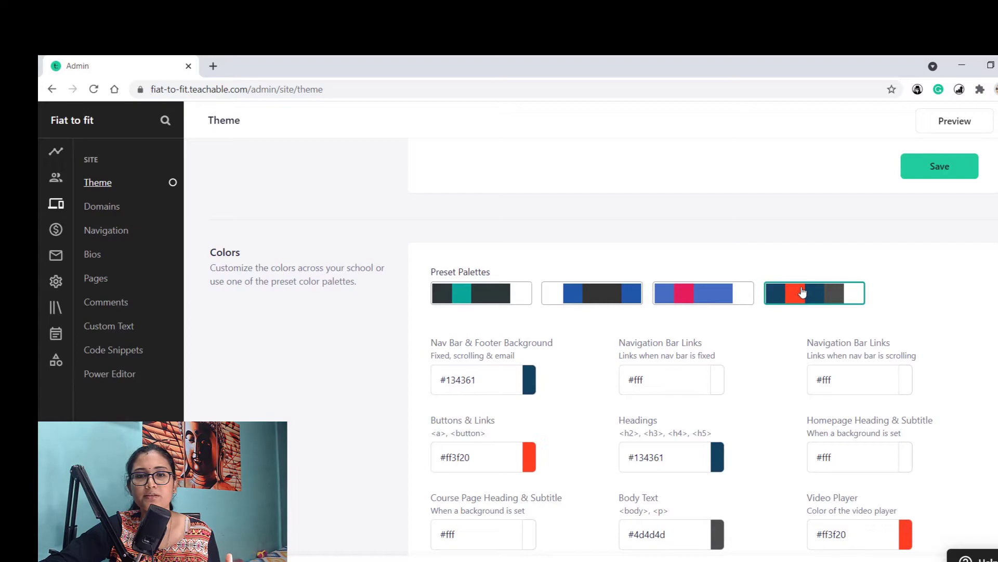
scroll(805, 295, "down", 1)
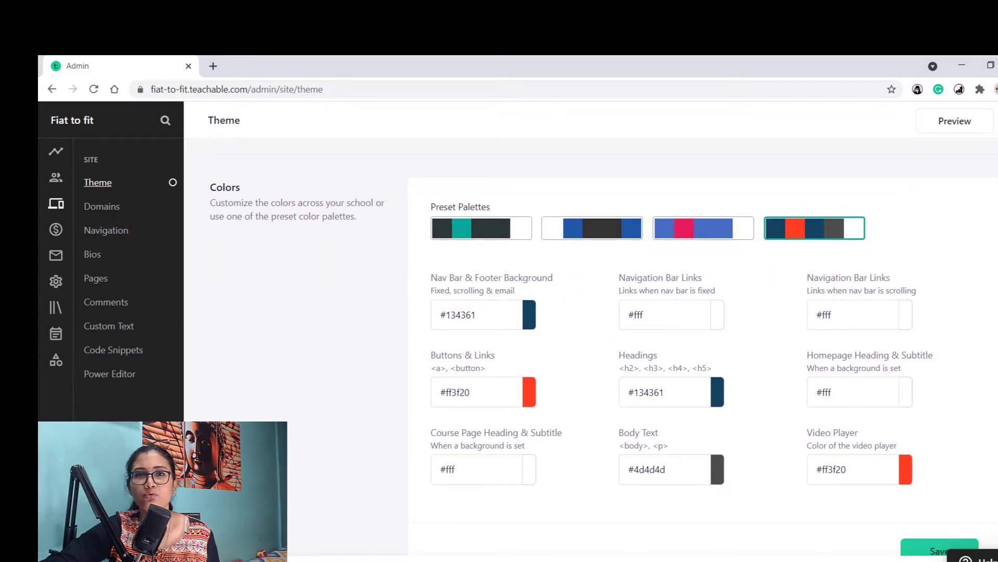
left_click(683, 236)
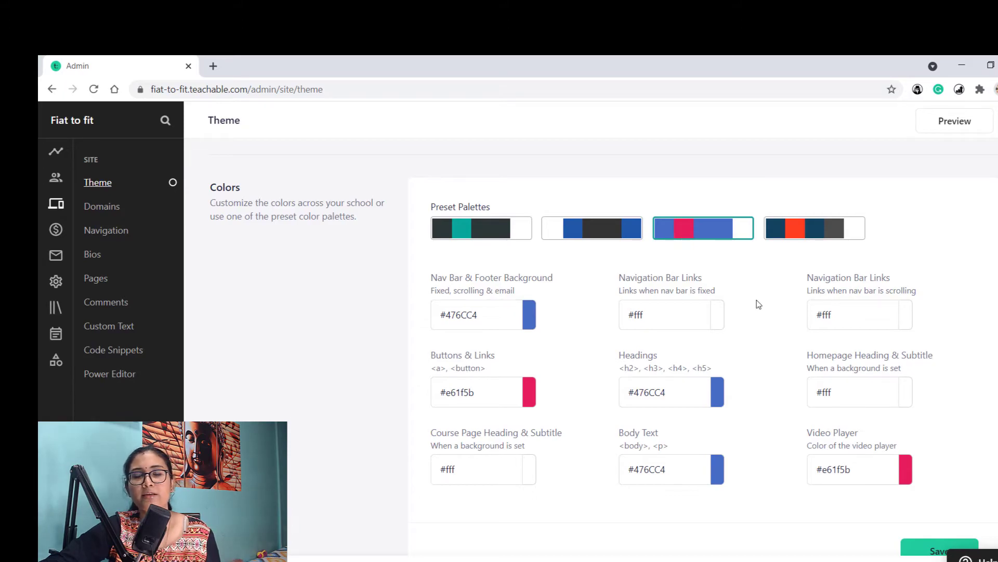
scroll(656, 241, "down", 2)
left_click(953, 437)
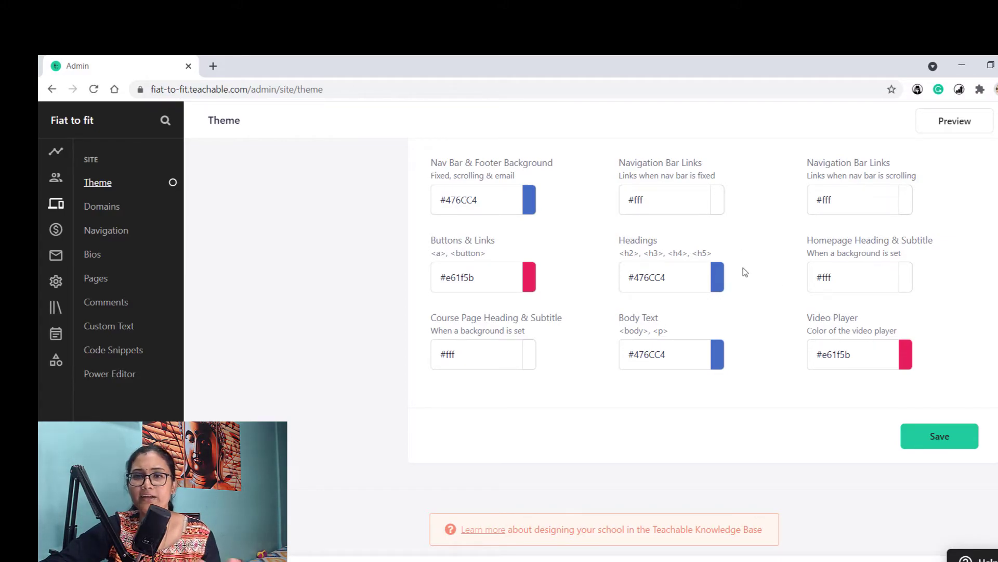
Examine the site theme's sitewide font choices and its logo, thumbnail and favicon upload options
scroll(744, 272, "up", 6)
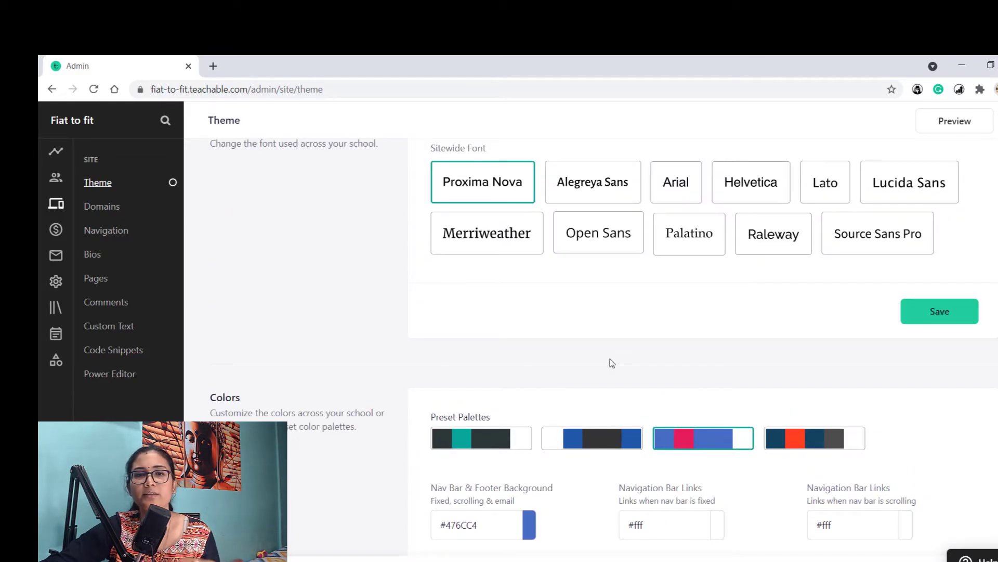
scroll(610, 361, "up", 4)
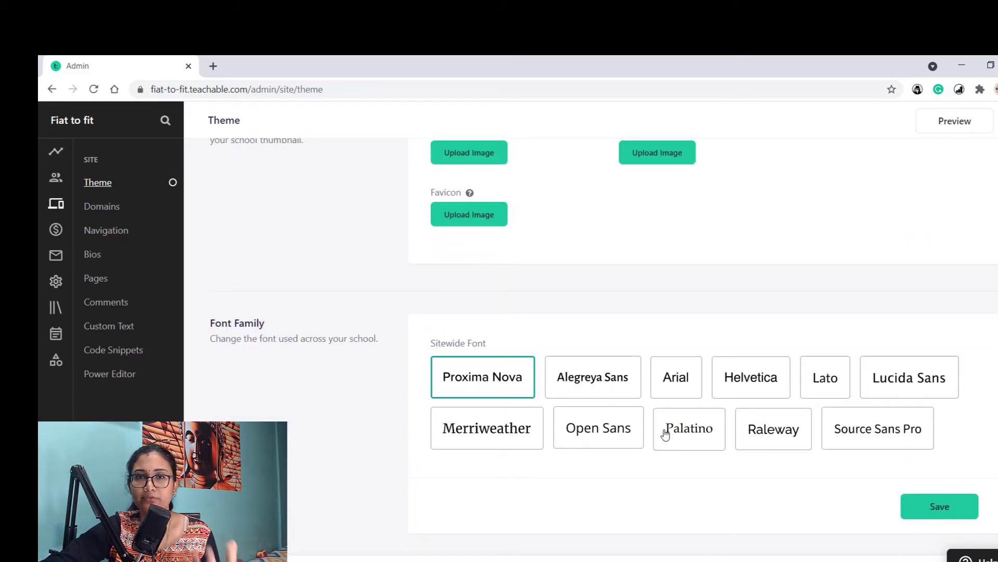
scroll(660, 439, "up", 2)
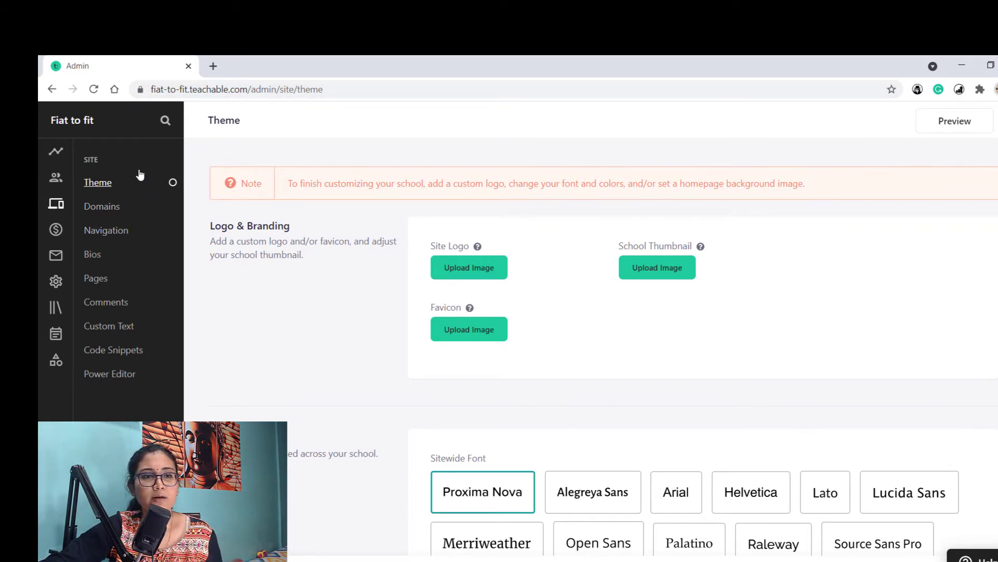
scroll(148, 352, "down", 3)
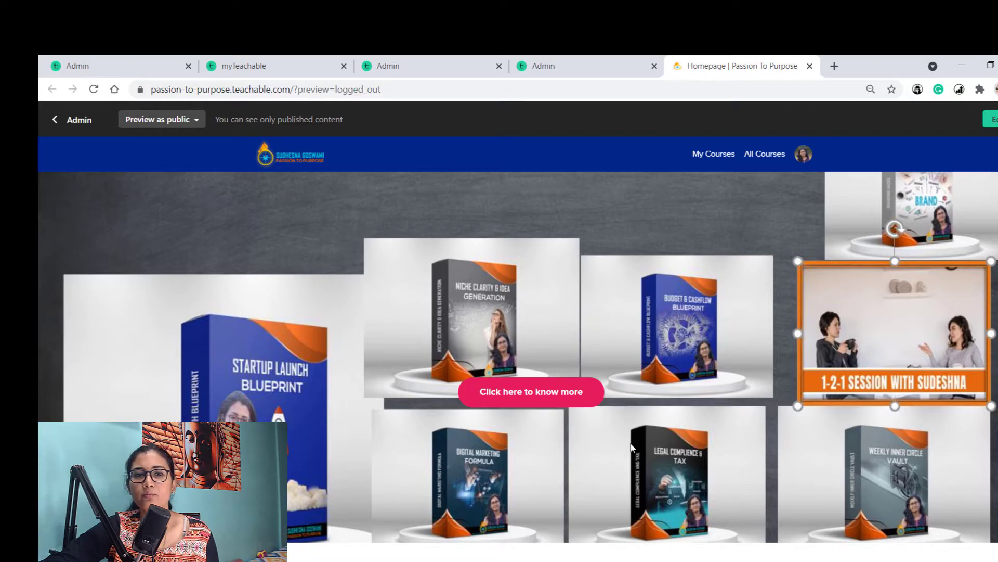
Look through the Passion To Purpose school's public homepage preview, down to its mailing list sign-up form
scroll(631, 447, "down", 4)
scroll(631, 447, "up", 2)
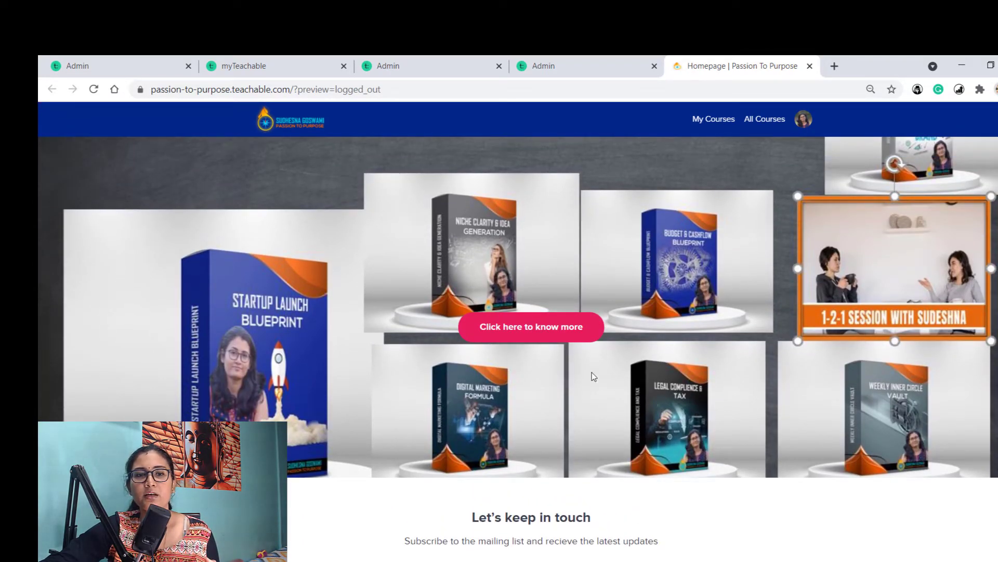
scroll(594, 373, "down", 4)
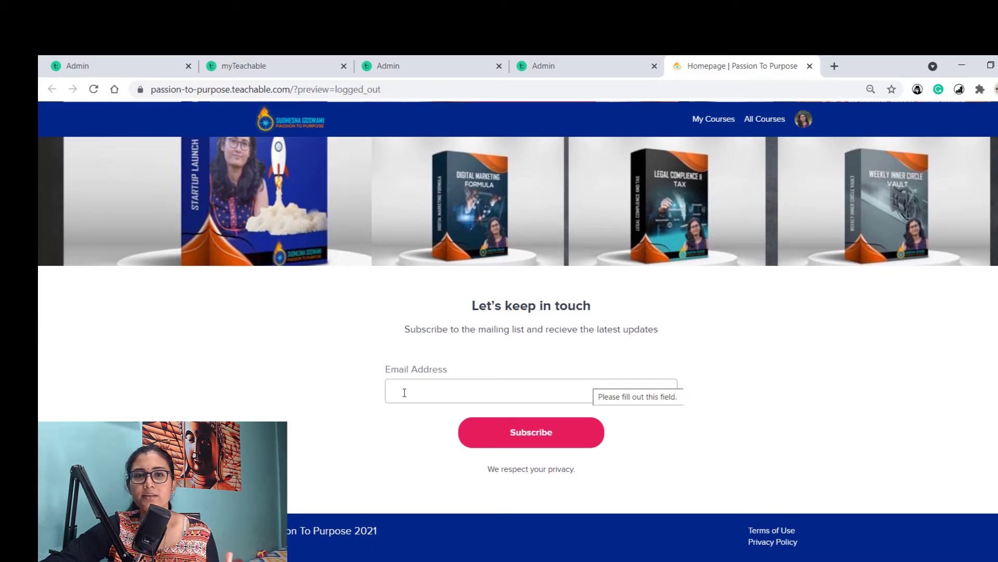
Review the Passion To Purpose school's General settings and its Payments settings, including the BackOffice and PayPal options
left_click(601, 67)
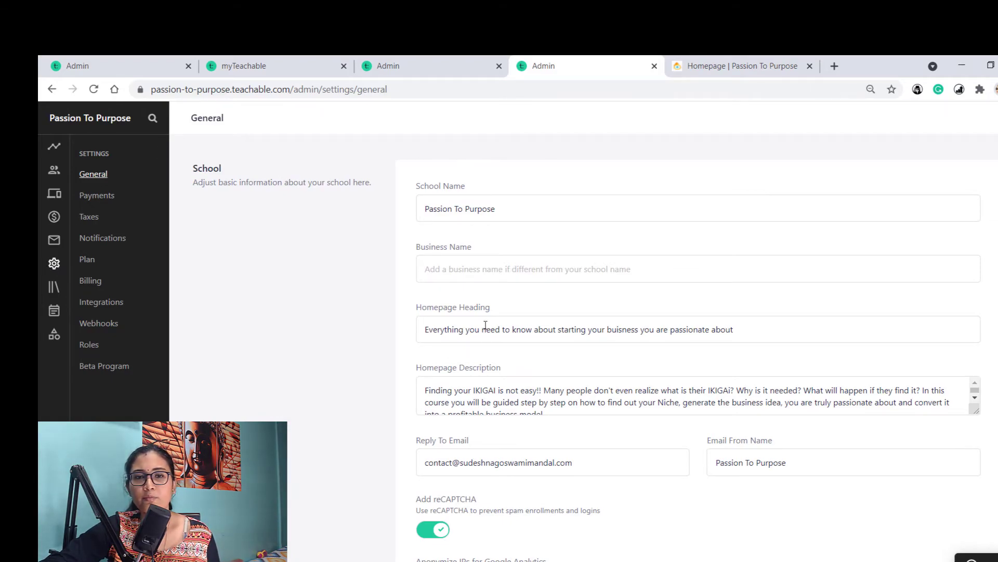
scroll(525, 329, "down", 3)
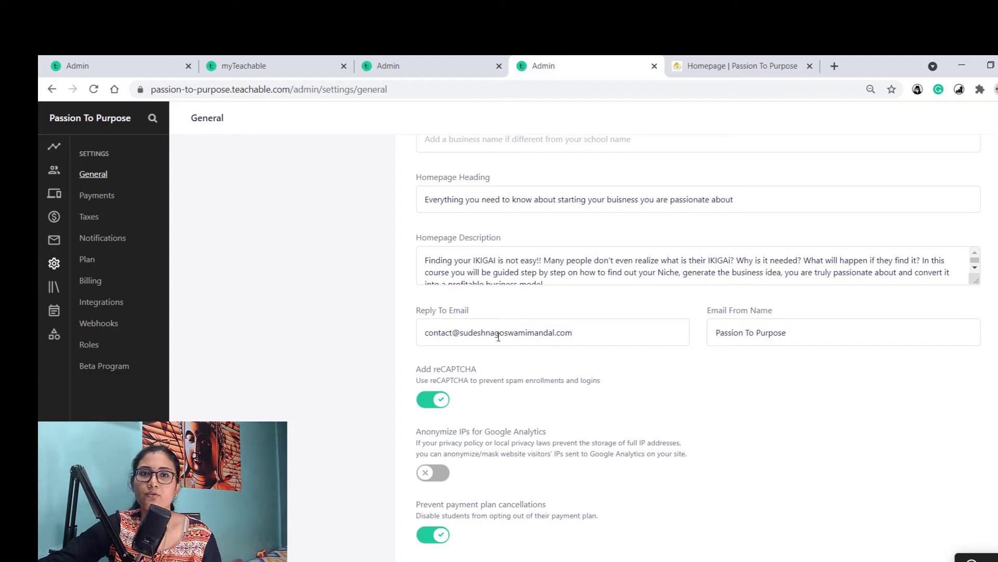
left_click(104, 202)
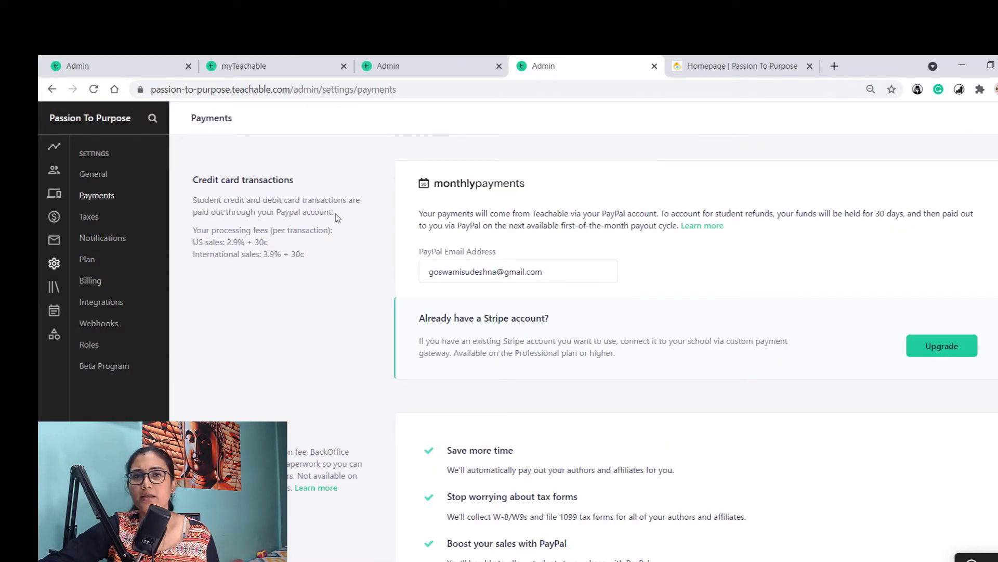
scroll(337, 216, "down", 7)
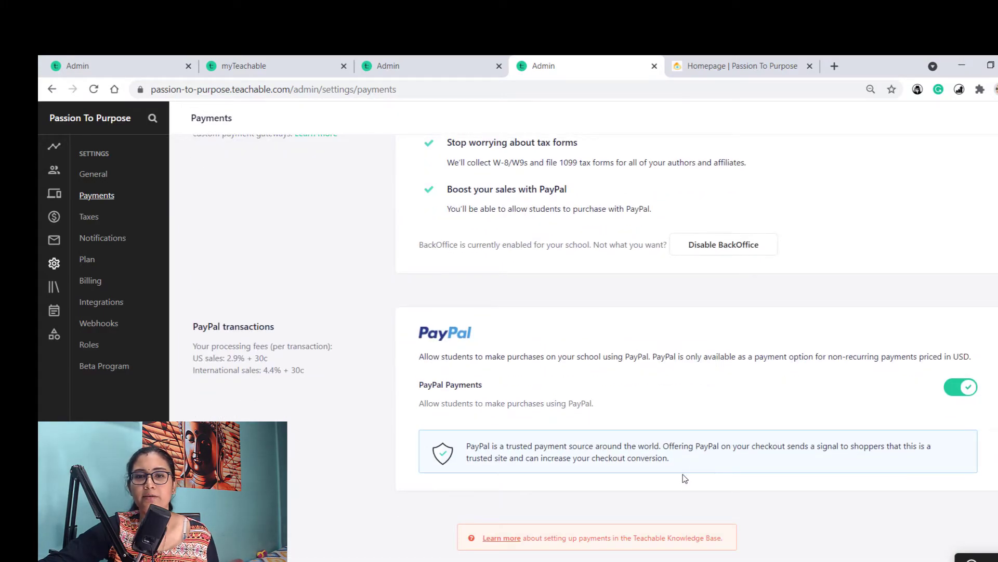
scroll(676, 412, "up", 5)
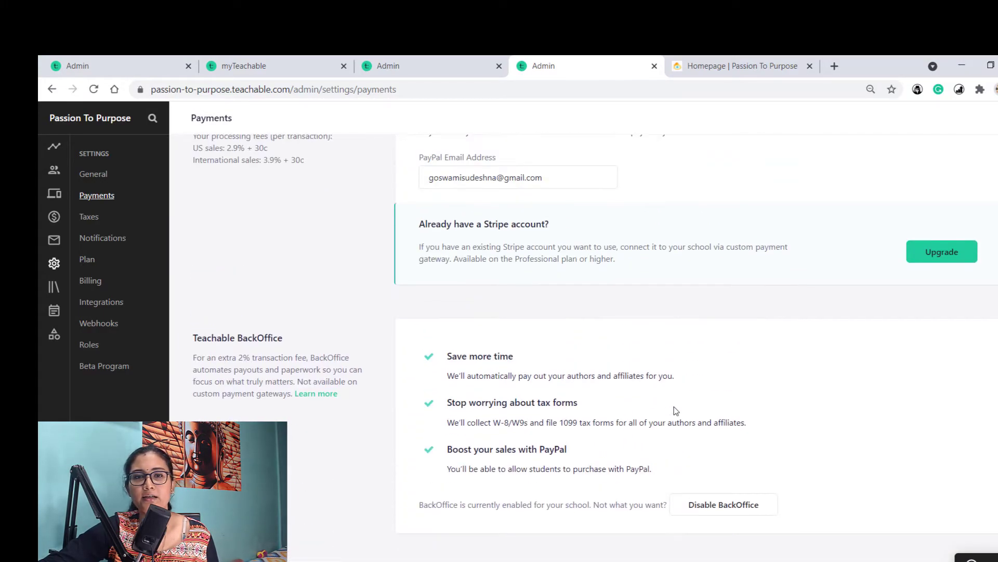
scroll(675, 411, "up", 1)
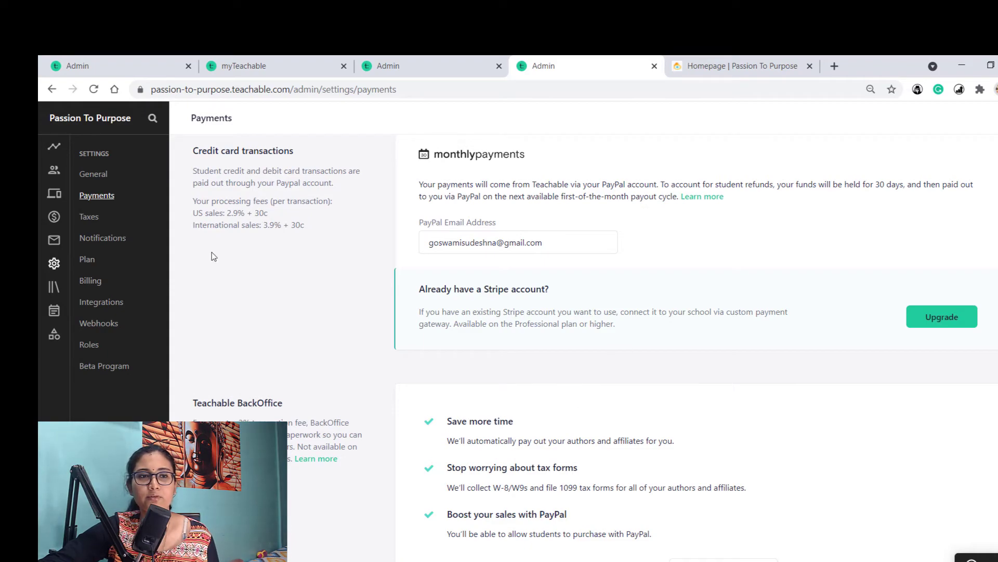
Open the school's Plan settings and compare the pricing and features of the Basic, Professional and Business plans
left_click(84, 260)
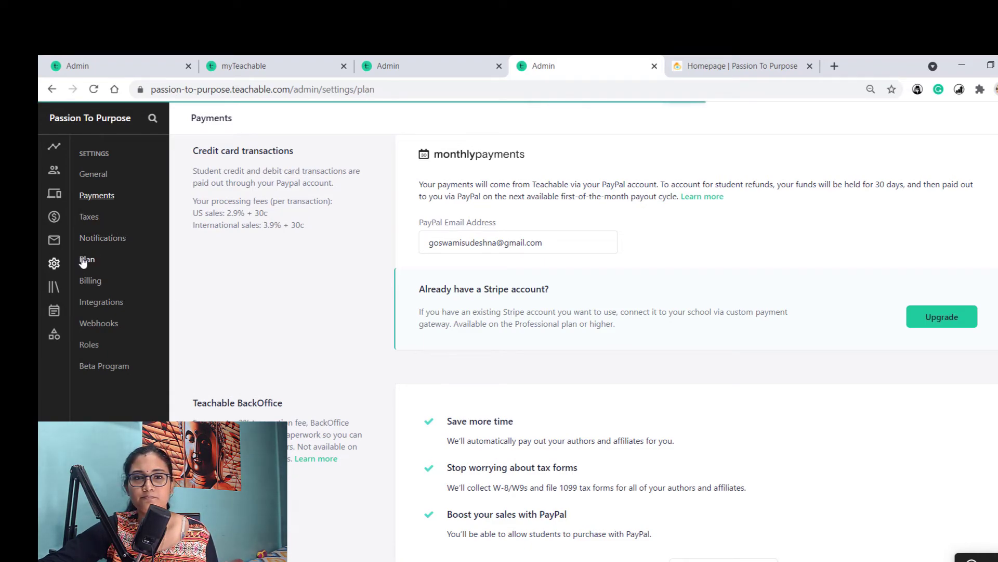
scroll(414, 394, "down", 2)
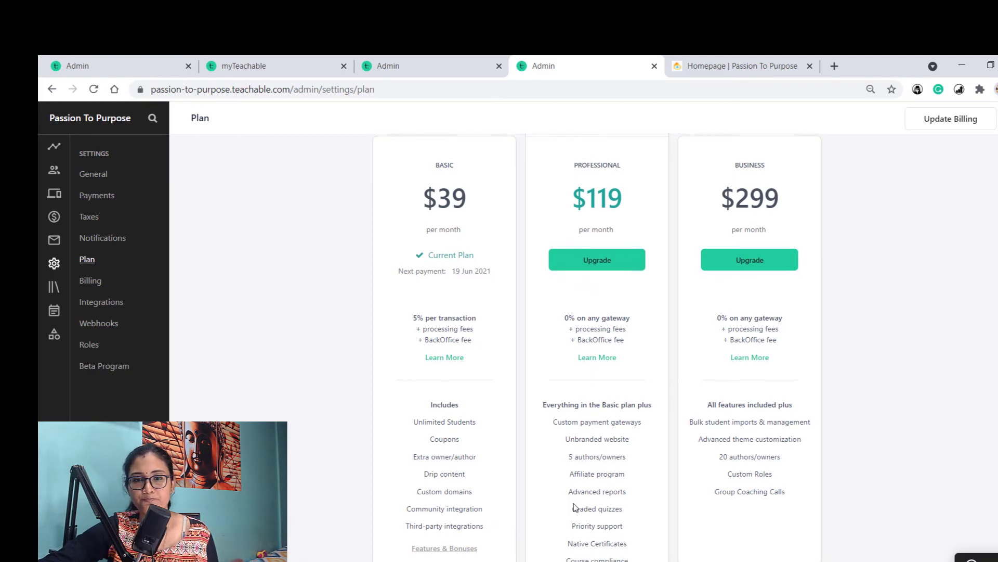
scroll(576, 507, "down", 1)
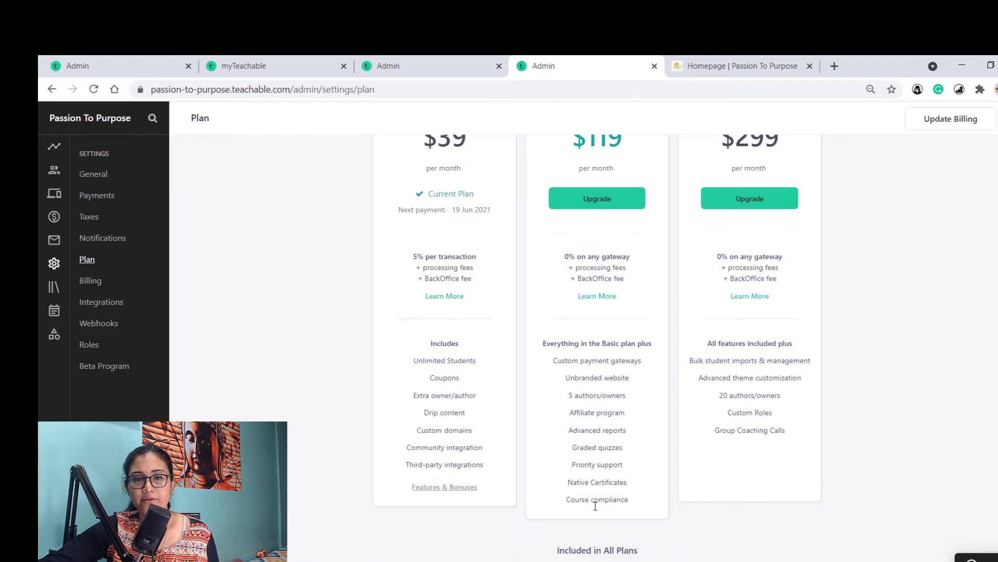
scroll(597, 511, "up", 3)
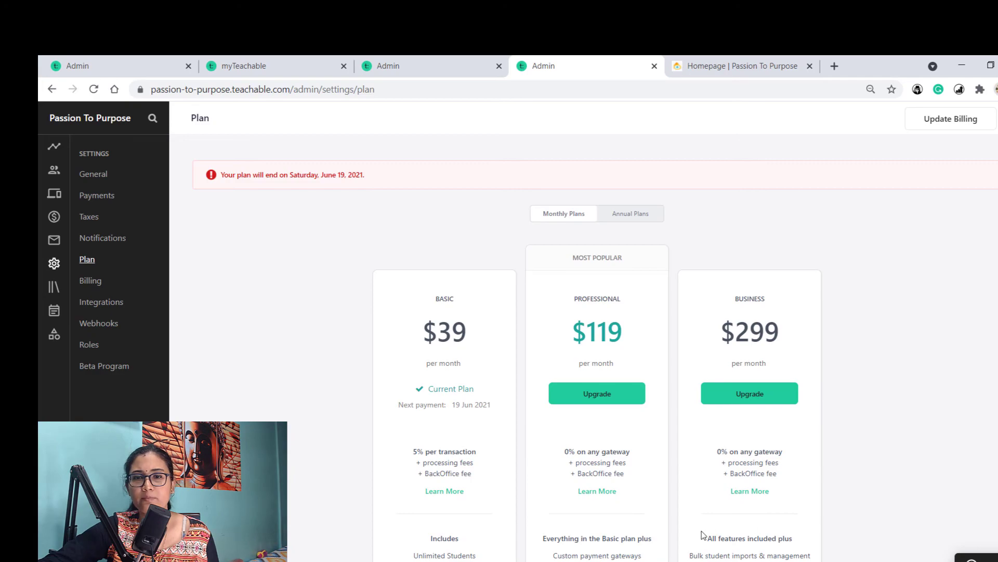
scroll(702, 533, "down", 3)
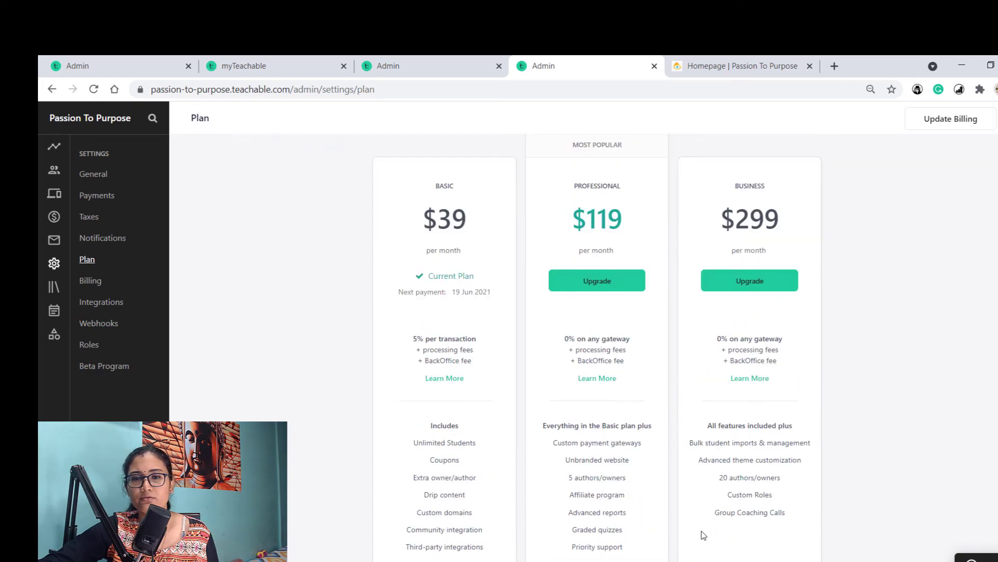
Open the school's Integrations settings and examine the available third-party services, from Circle.so through Zapier
left_click(114, 306)
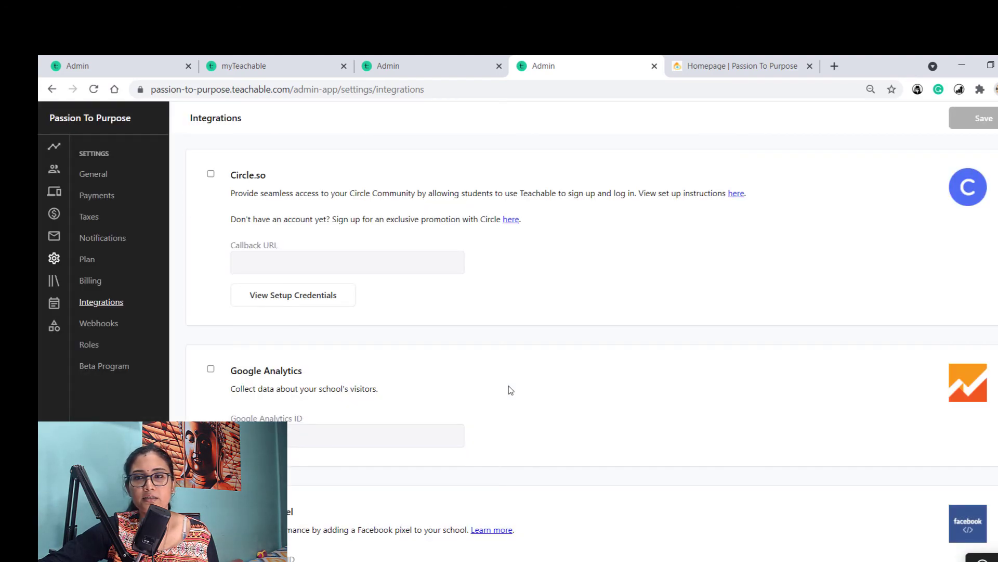
scroll(510, 390, "down", 2)
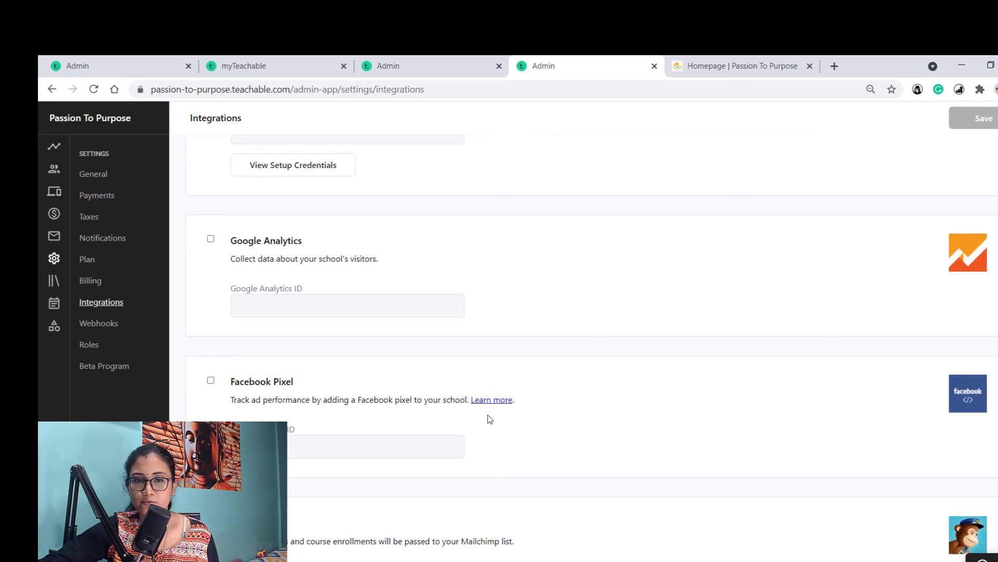
scroll(292, 433, "down", 2)
scroll(290, 434, "down", 6)
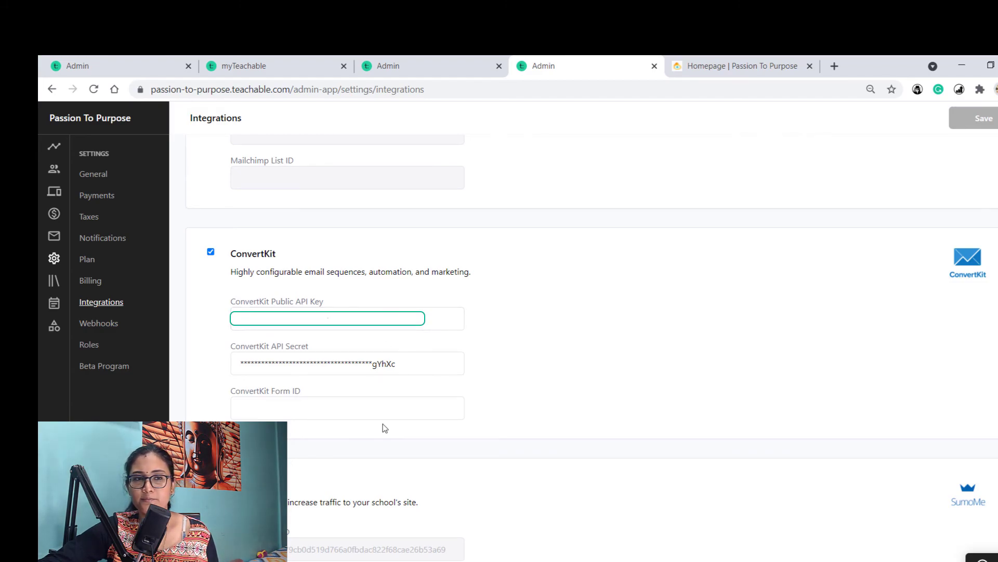
scroll(384, 431, "down", 10)
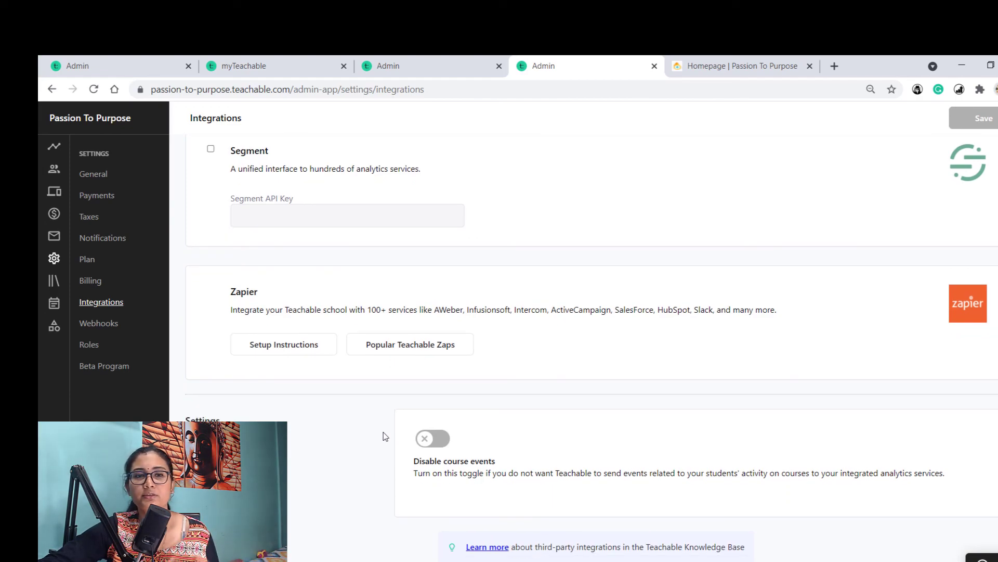
scroll(385, 436, "up", 10)
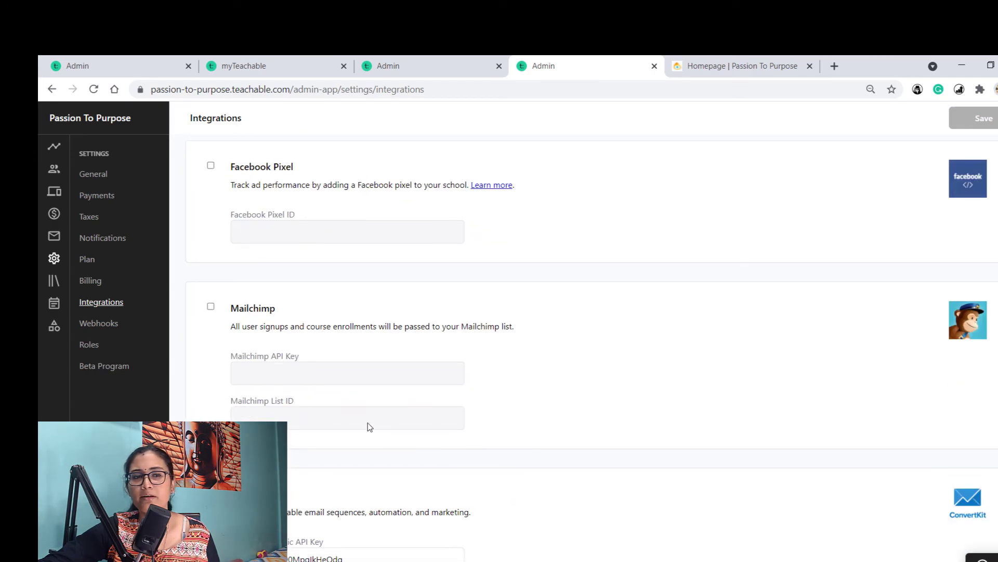
scroll(359, 434, "up", 1)
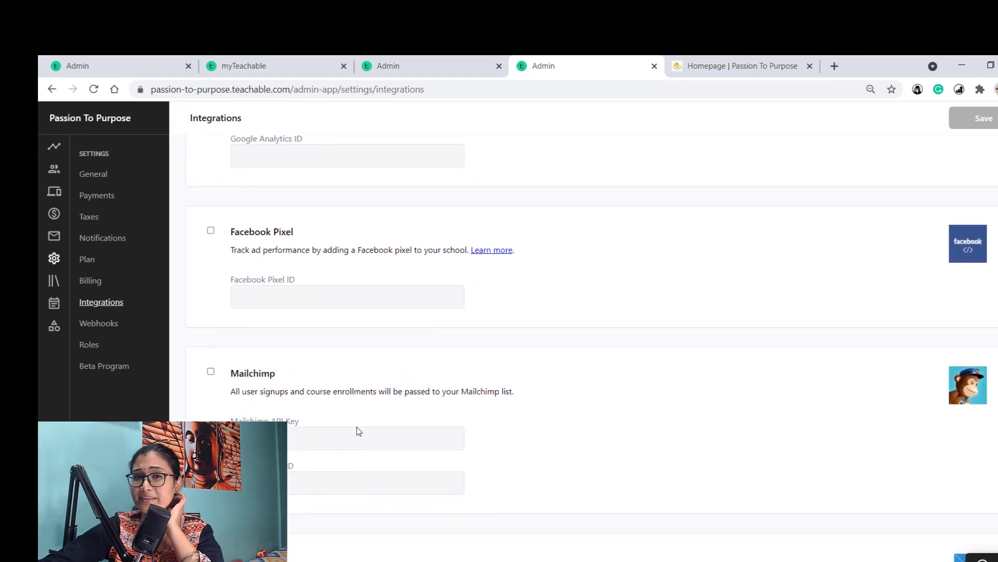